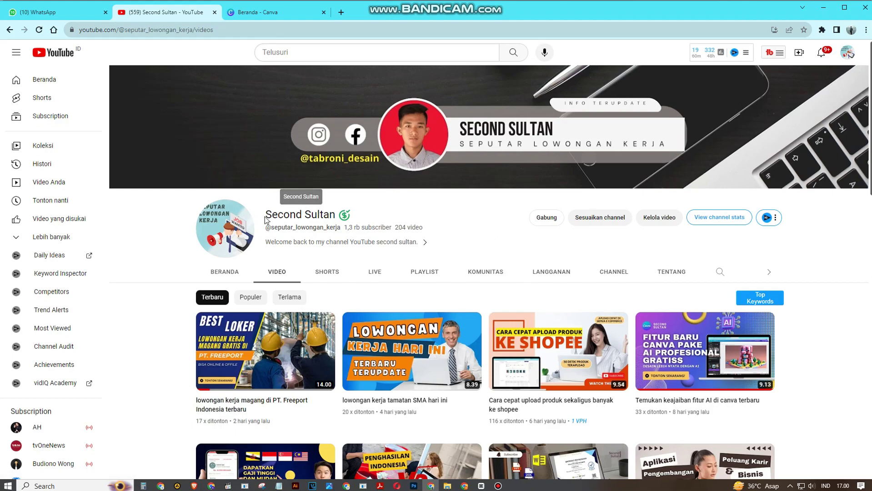
{"action": "left_click_drag", "start_coordinate": [263, 227], "coordinate": [449, 233]}
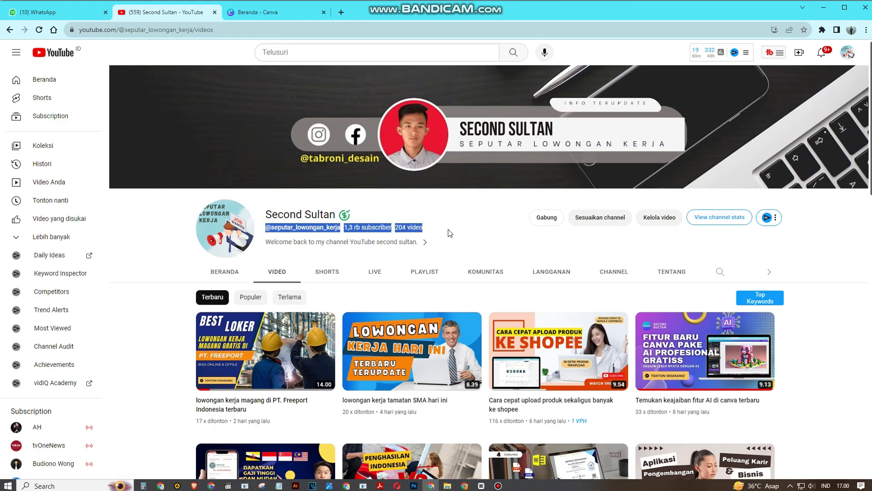
{"action": "left_click", "coordinate": [454, 233]}
{"action": "scroll", "coordinate": [478, 259], "scroll_direction": "down", "scroll_amount": 7}
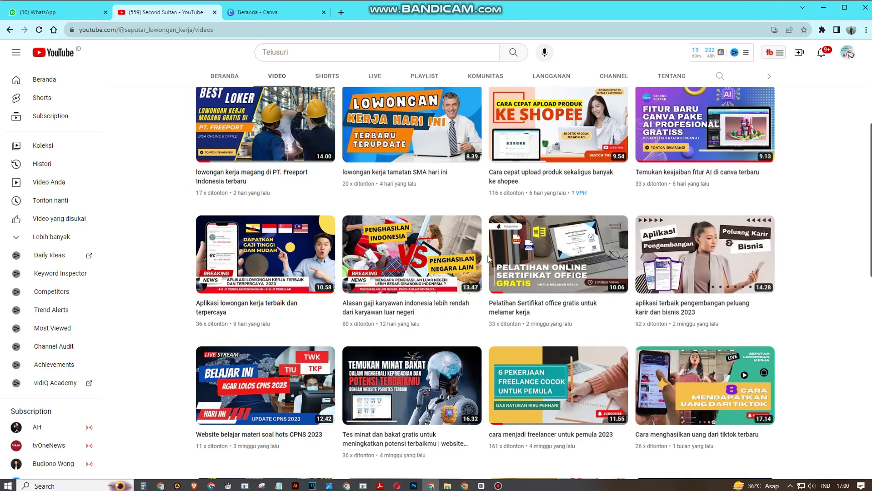
{"action": "scroll", "coordinate": [505, 269], "scroll_direction": "up", "scroll_amount": 7}
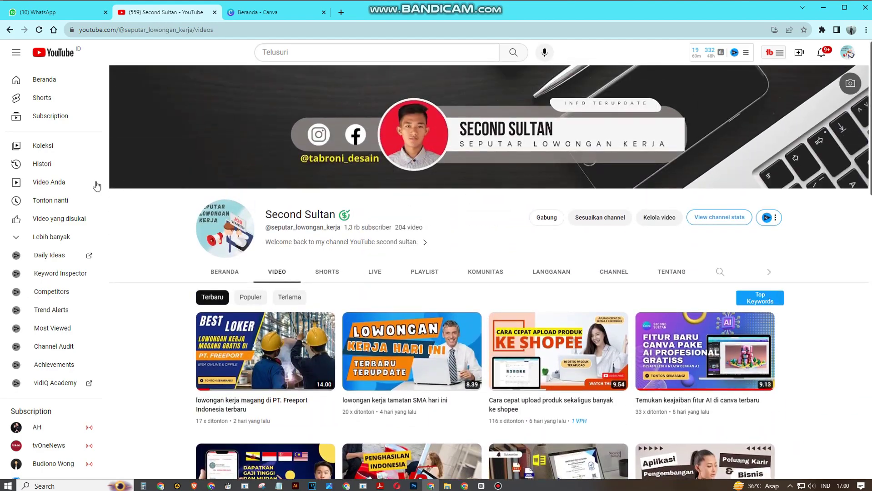
Switch to Canva and open Smartmockups from the suggested apps
{"action": "left_click", "coordinate": [265, 13]}
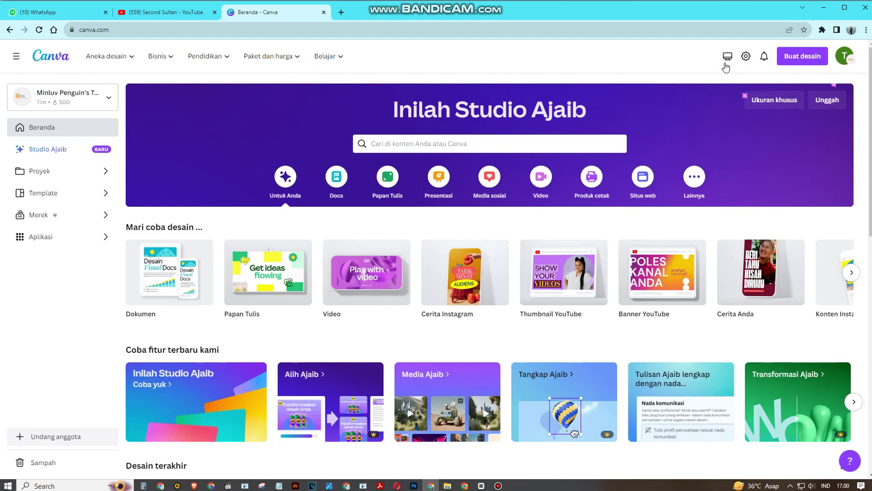
{"action": "scroll", "coordinate": [491, 95], "scroll_direction": "down", "scroll_amount": 3}
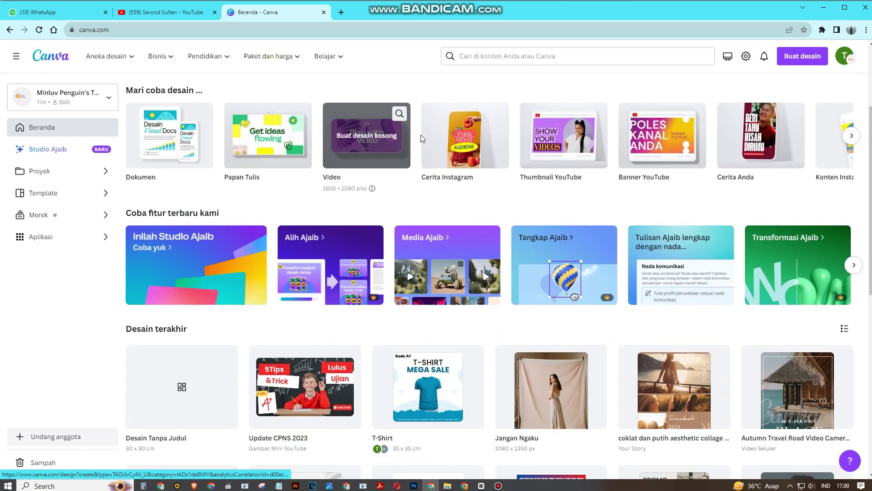
{"action": "scroll", "coordinate": [564, 176], "scroll_direction": "down", "scroll_amount": 1}
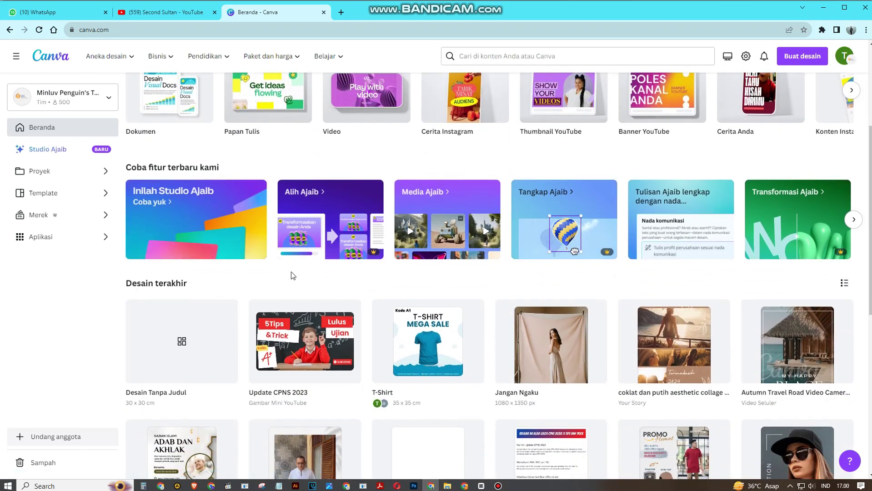
{"action": "scroll", "coordinate": [299, 271], "scroll_direction": "up", "scroll_amount": 4}
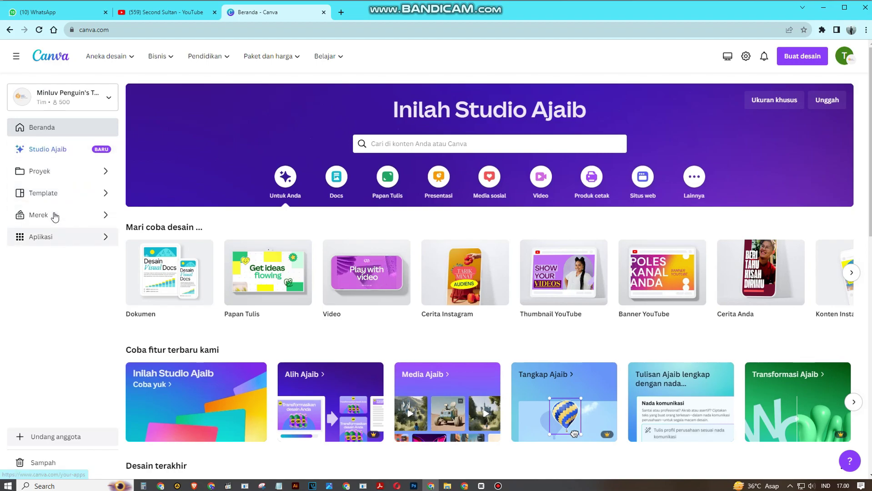
{"action": "left_click", "coordinate": [35, 241]}
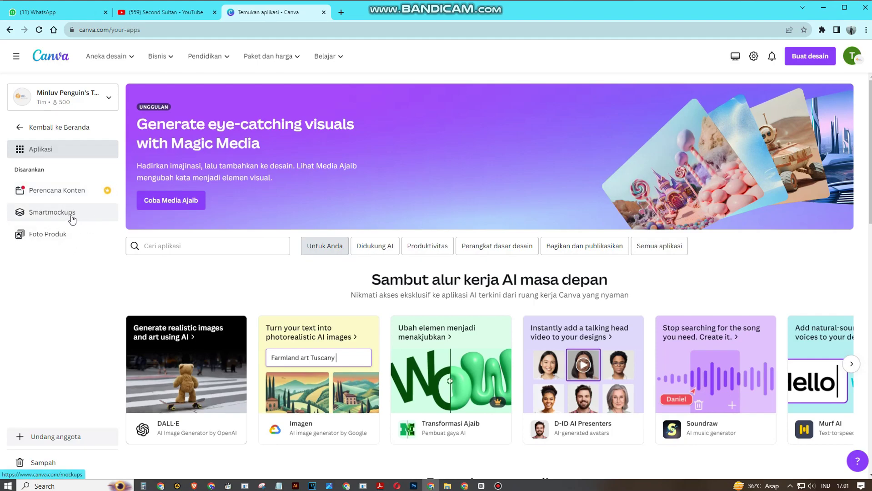
{"action": "left_click", "coordinate": [70, 213]}
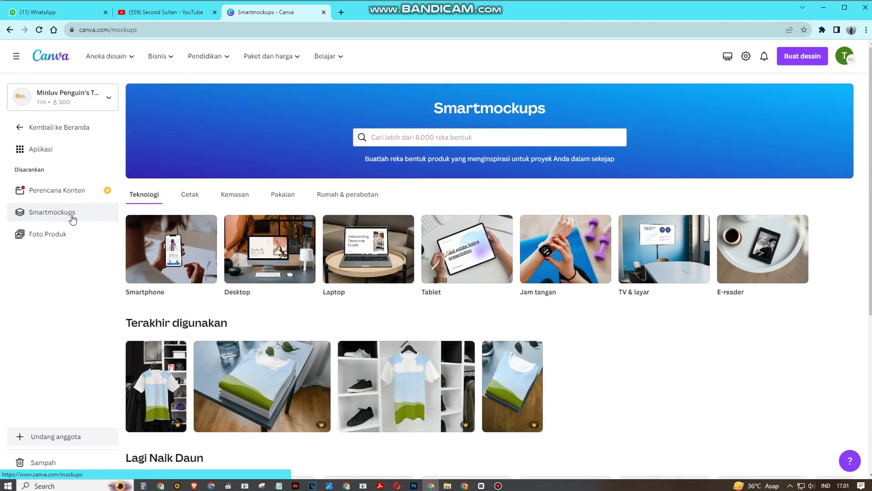
Open the recently used landscape mockup of a folded T-shirt stack on a blue table
{"action": "scroll", "coordinate": [646, 316], "scroll_direction": "down", "scroll_amount": 3}
{"action": "scroll", "coordinate": [651, 316], "scroll_direction": "up", "scroll_amount": 3}
{"action": "scroll", "coordinate": [676, 319], "scroll_direction": "down", "scroll_amount": 2}
{"action": "scroll", "coordinate": [684, 321], "scroll_direction": "up", "scroll_amount": 1}
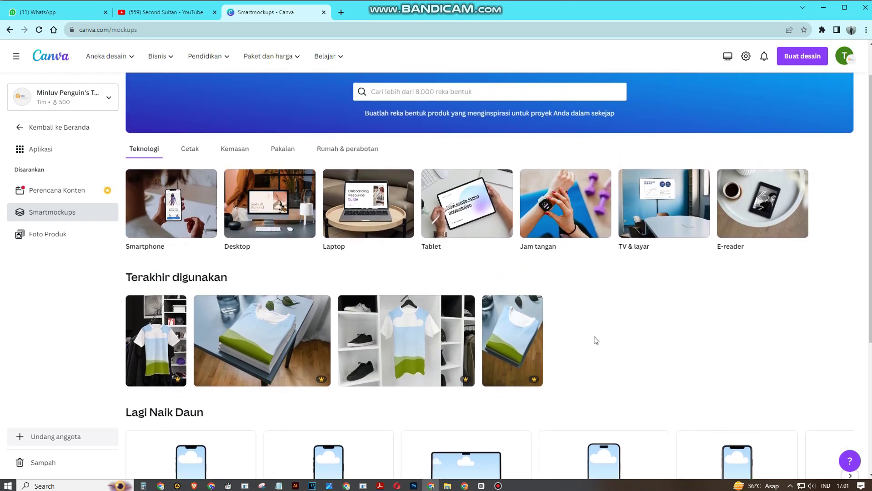
{"action": "scroll", "coordinate": [596, 339], "scroll_direction": "down", "scroll_amount": 2}
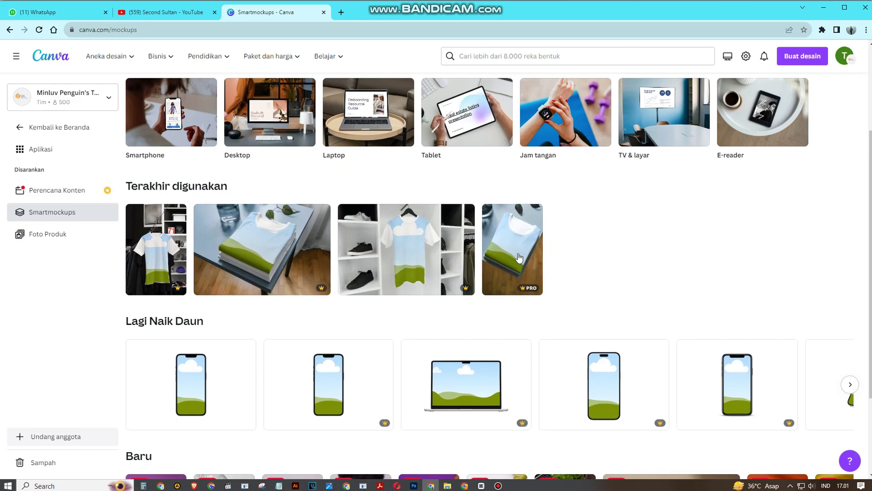
{"action": "left_click", "coordinate": [262, 252]}
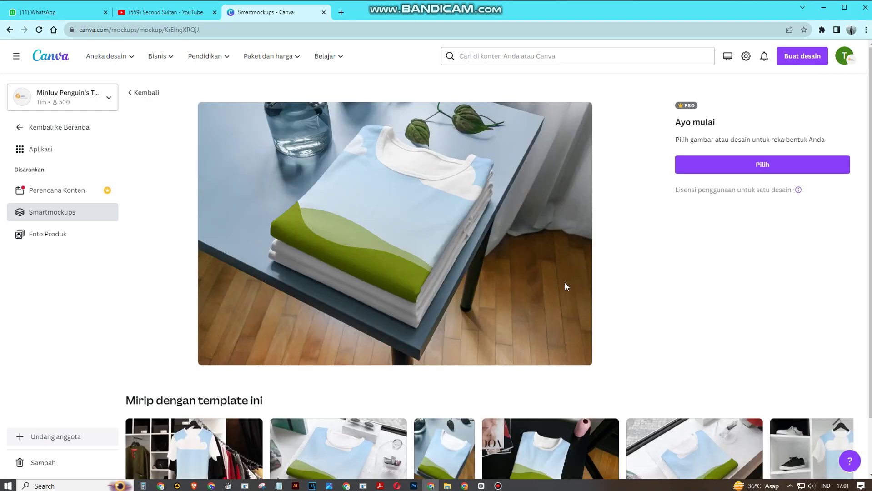
Browse the mockups similar to the folded T-shirt template
{"action": "scroll", "coordinate": [516, 246], "scroll_direction": "down", "scroll_amount": 1}
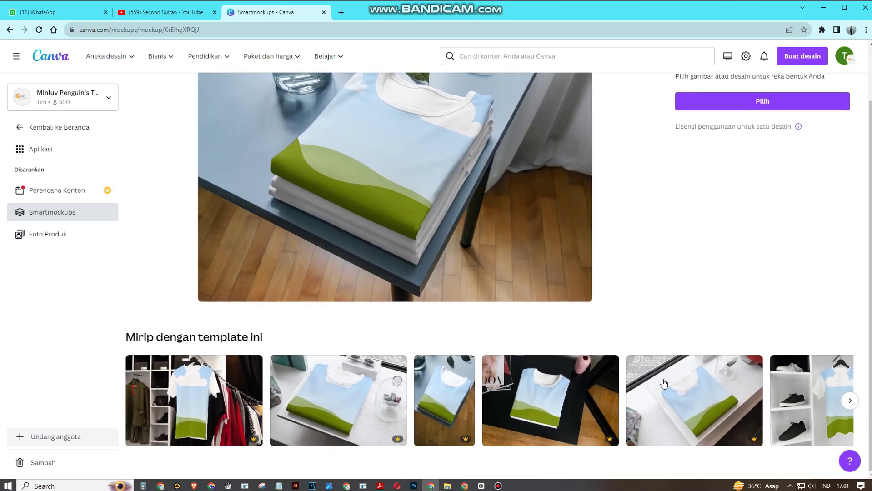
{"action": "left_click", "coordinate": [850, 401]}
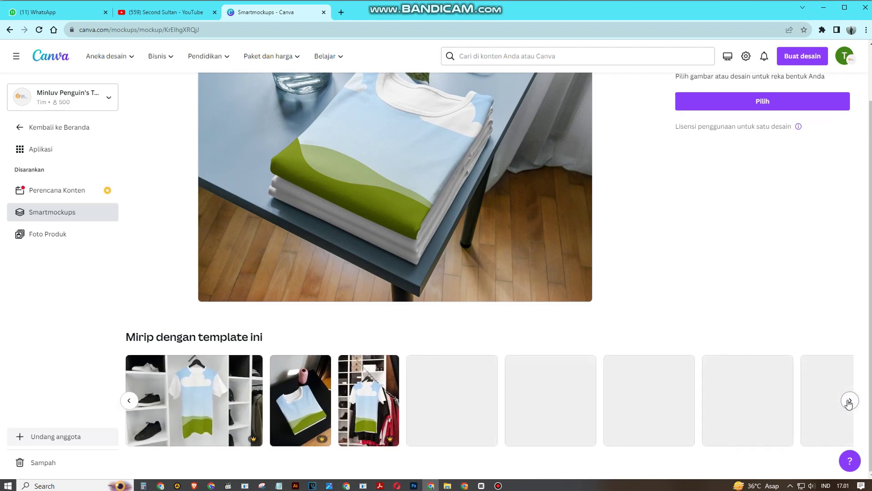
{"action": "left_click", "coordinate": [129, 402]}
{"action": "scroll", "coordinate": [621, 256], "scroll_direction": "up", "scroll_amount": 1}
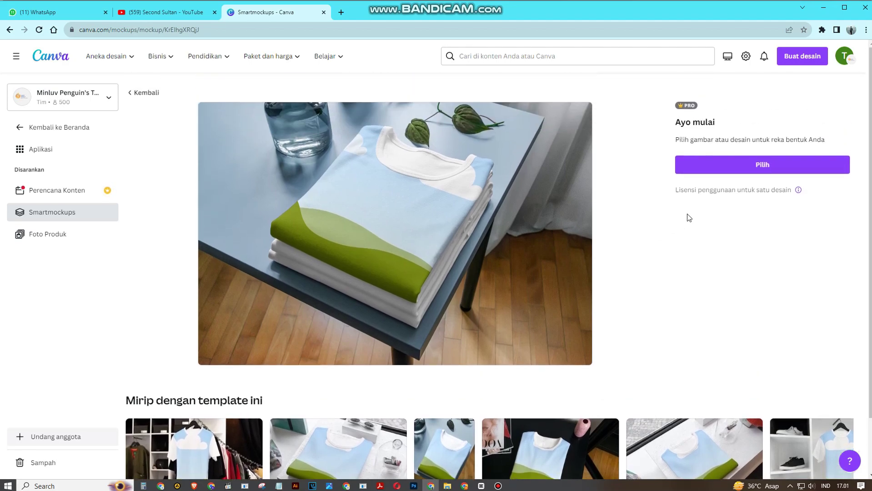
Place the uploaded image of colourful rings with the Apple logo on the T-shirt mockup
{"action": "left_click", "coordinate": [762, 165]}
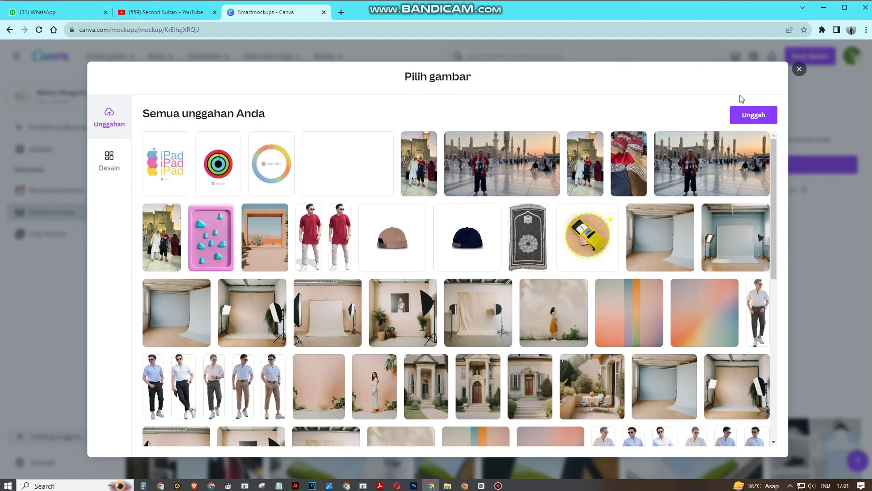
{"action": "left_click", "coordinate": [759, 115]}
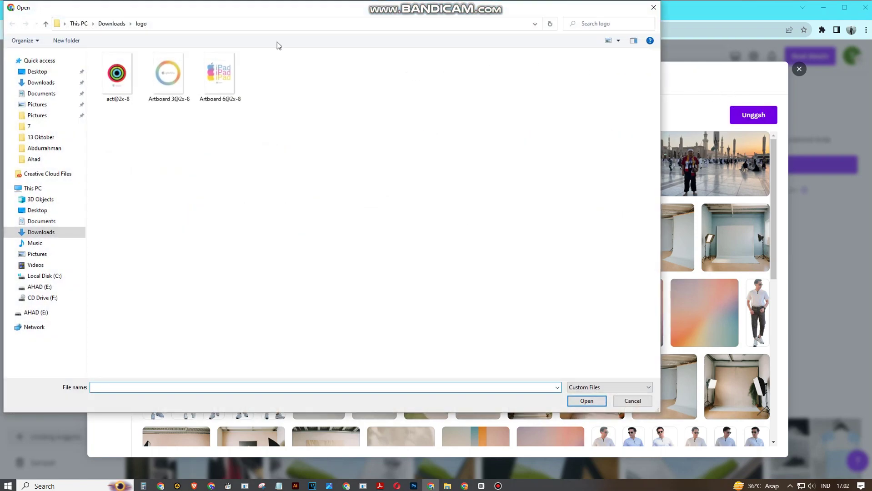
{"action": "left_click", "coordinate": [654, 7]}
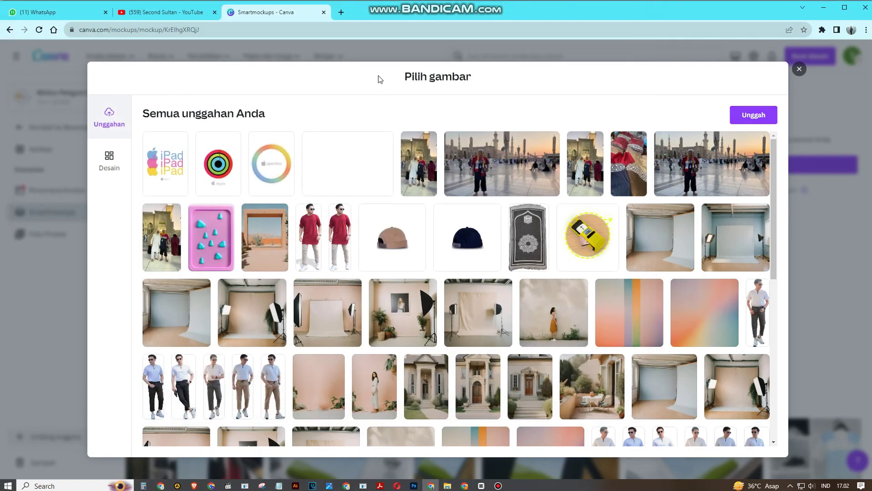
{"action": "left_click", "coordinate": [220, 170]}
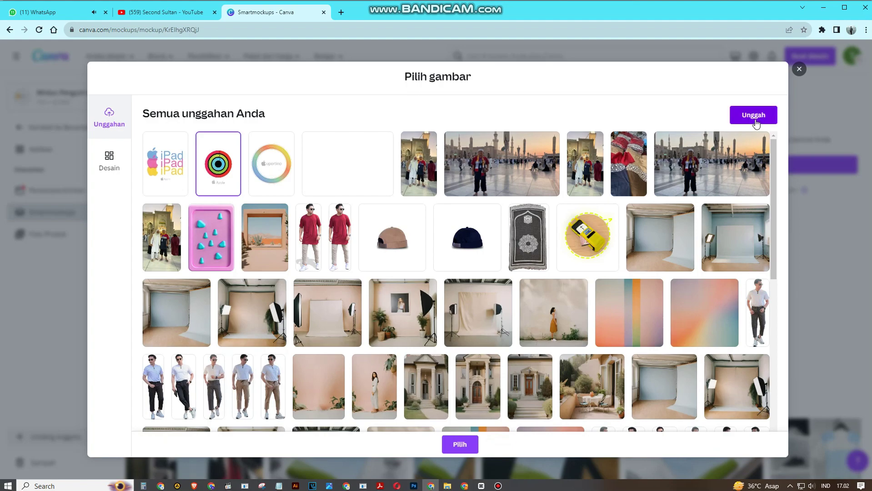
{"action": "left_click", "coordinate": [470, 445]}
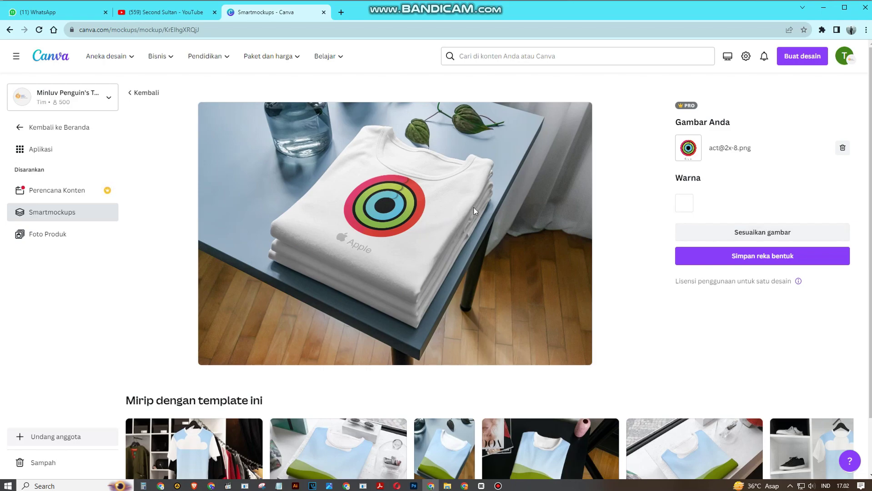
Try black (#000000) and red (#D81E1E) as the shirt colour, and return the shirts to white
{"action": "left_click", "coordinate": [686, 205]}
{"action": "left_click_drag", "start_coordinate": [706, 242], "coordinate": [675, 279]}
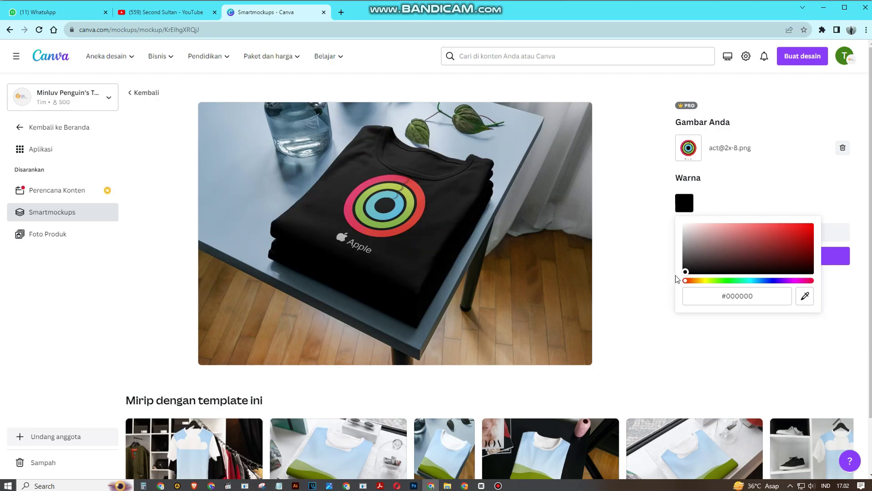
{"action": "left_click", "coordinate": [796, 231]}
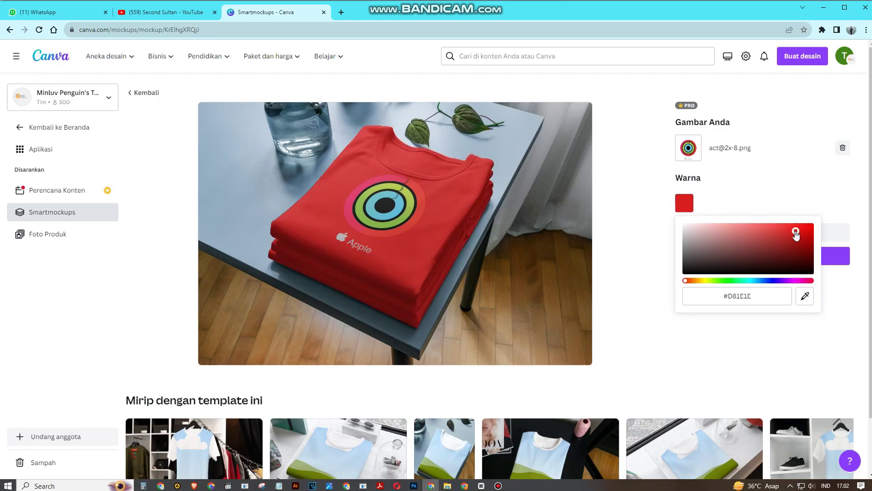
{"action": "left_click", "coordinate": [750, 281]}
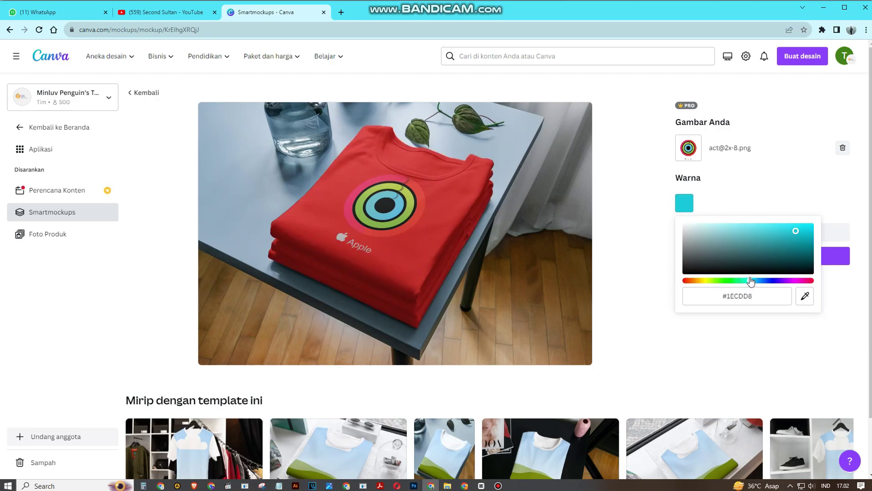
{"action": "left_click", "coordinate": [777, 282]}
{"action": "left_click_drag", "start_coordinate": [755, 246], "coordinate": [673, 216]}
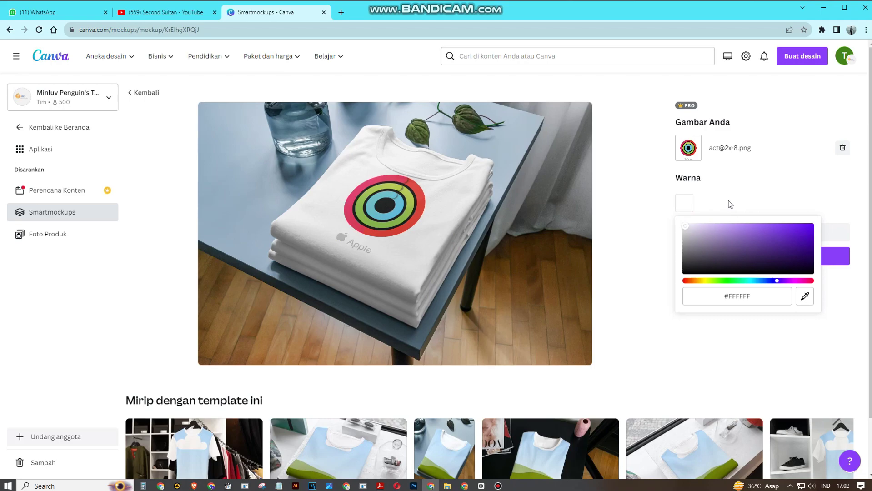
{"action": "left_click_drag", "start_coordinate": [716, 239], "coordinate": [676, 226]}
{"action": "left_click", "coordinate": [753, 194]}
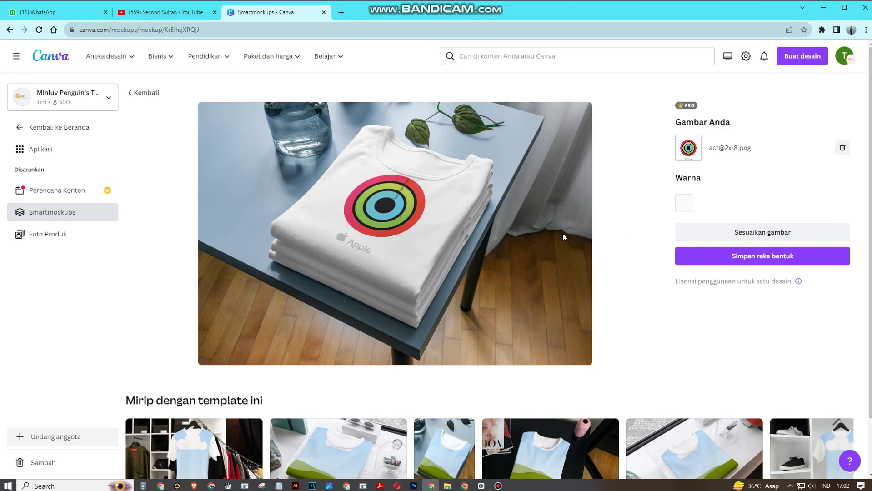
Adjust the ring image by moving it slightly upward in the print area, and save the placement
{"action": "left_click", "coordinate": [783, 236]}
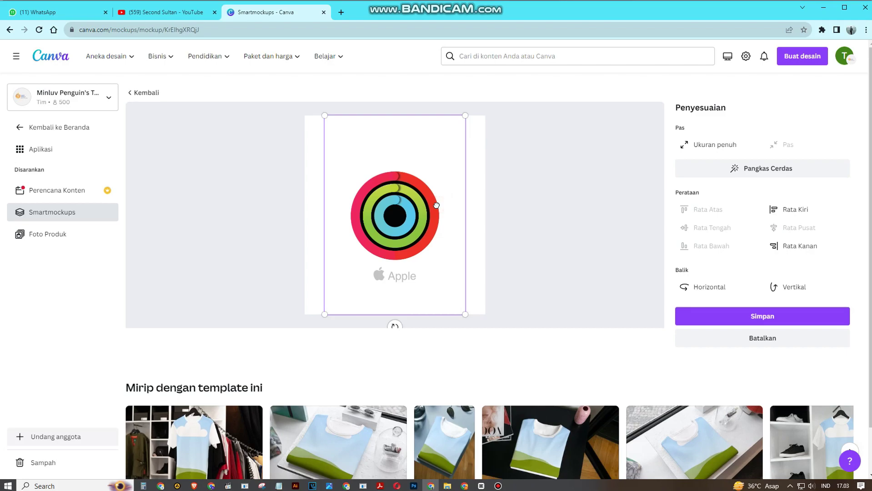
{"action": "left_click_drag", "start_coordinate": [435, 204], "coordinate": [435, 196]}
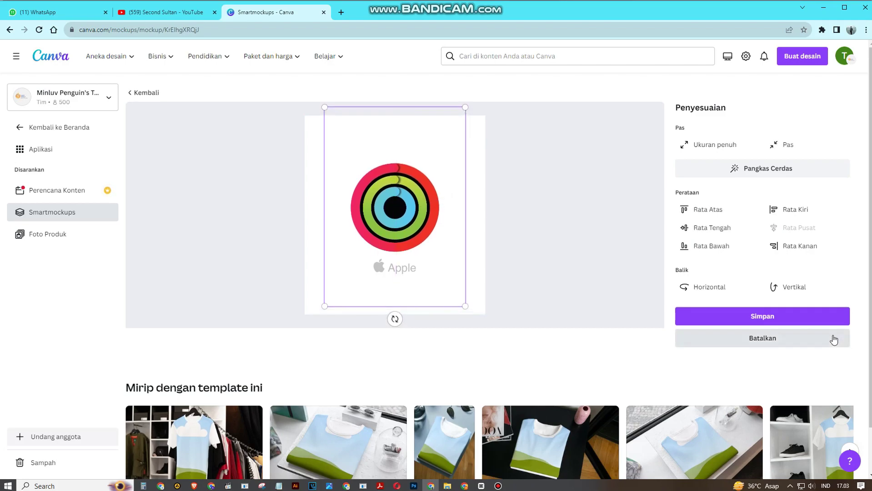
{"action": "left_click", "coordinate": [788, 320]}
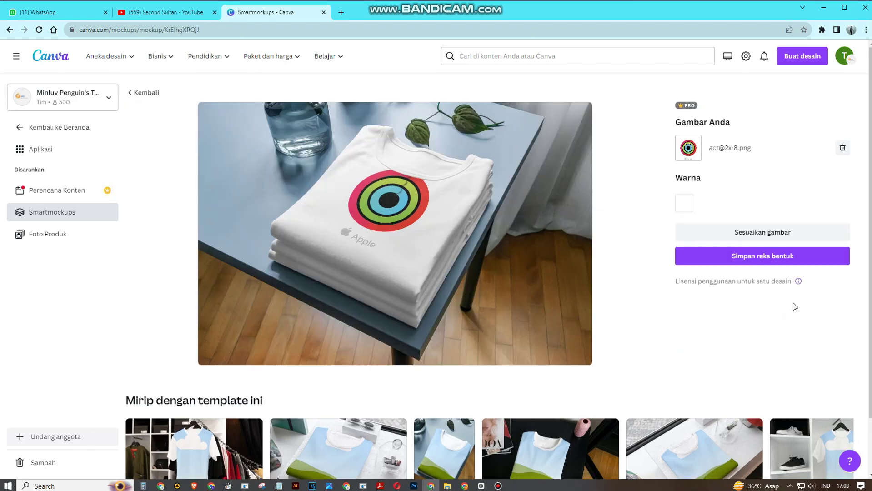
Move the ring image back down to the vertical centre of the print area and save the placement
{"action": "left_click", "coordinate": [760, 232]}
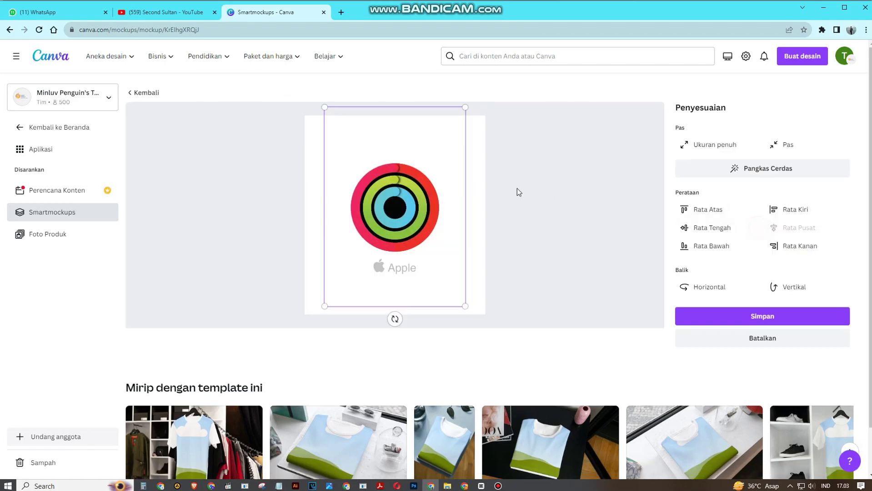
{"action": "left_click_drag", "start_coordinate": [417, 213], "coordinate": [416, 222]}
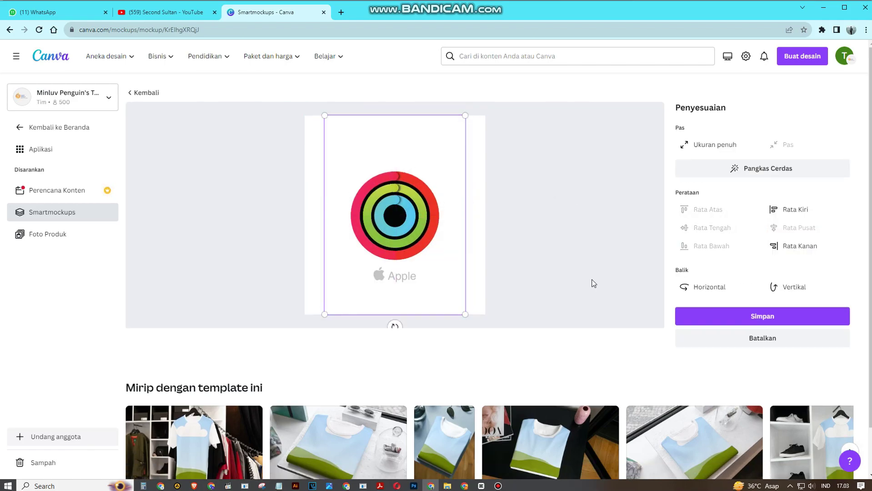
{"action": "left_click", "coordinate": [755, 320]}
Shift the ring image slightly below the centre of the print area and save the adjustment
{"action": "left_click", "coordinate": [719, 232]}
{"action": "left_click_drag", "start_coordinate": [411, 241], "coordinate": [411, 251]}
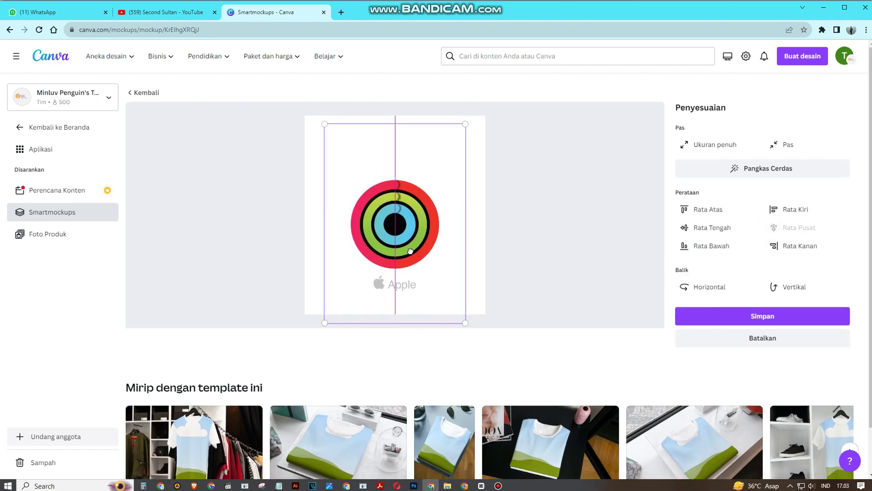
{"action": "left_click", "coordinate": [774, 319]}
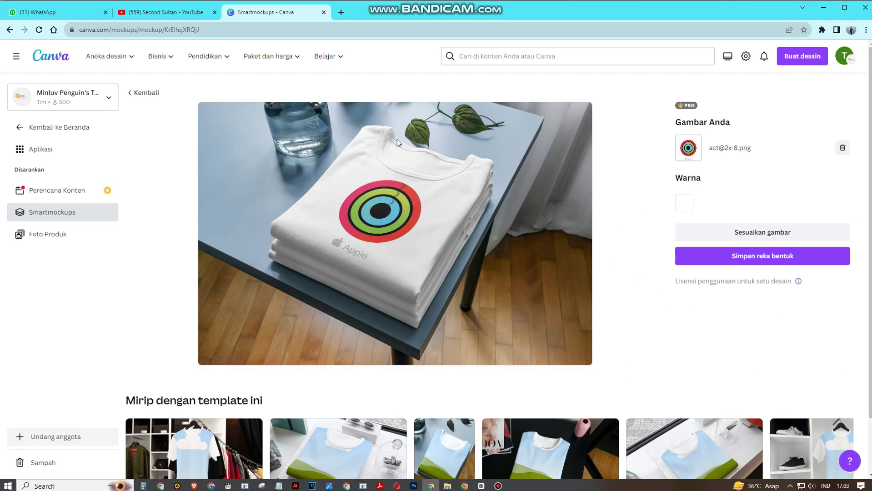
Save the finished T-shirt mockup and check the design types offered for using it in a design
{"action": "left_click", "coordinate": [770, 263]}
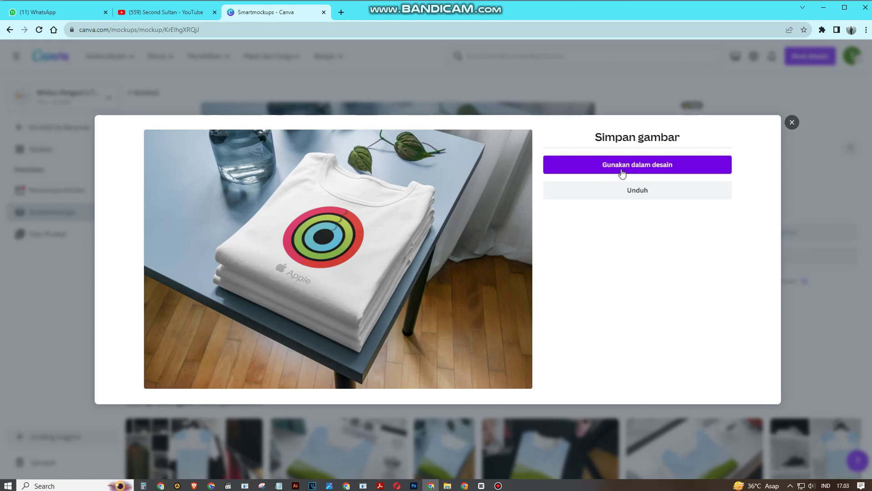
{"action": "left_click", "coordinate": [665, 172]}
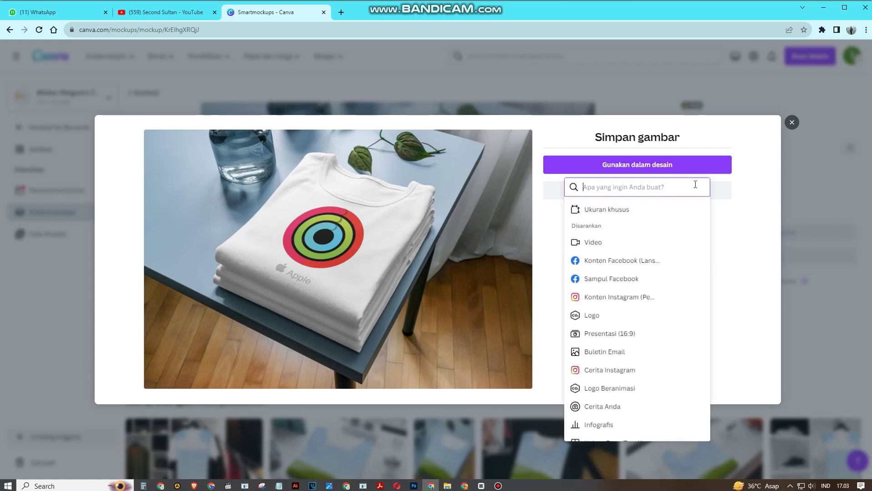
{"action": "left_click", "coordinate": [723, 215]}
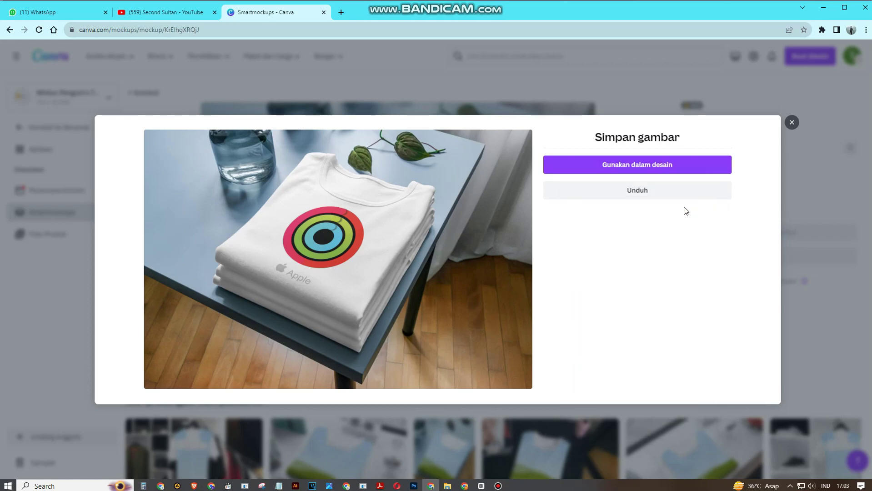
Create a new custom-size design of 30 × 30 cm from the saved white T-shirt mockup
{"action": "left_click", "coordinate": [638, 171]}
{"action": "left_click", "coordinate": [623, 211]}
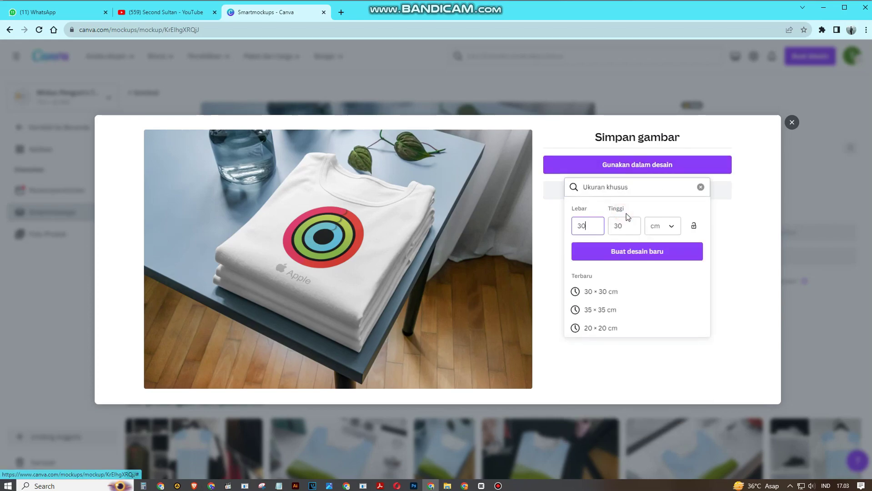
{"action": "left_click", "coordinate": [654, 255]}
{"action": "left_click", "coordinate": [730, 240]}
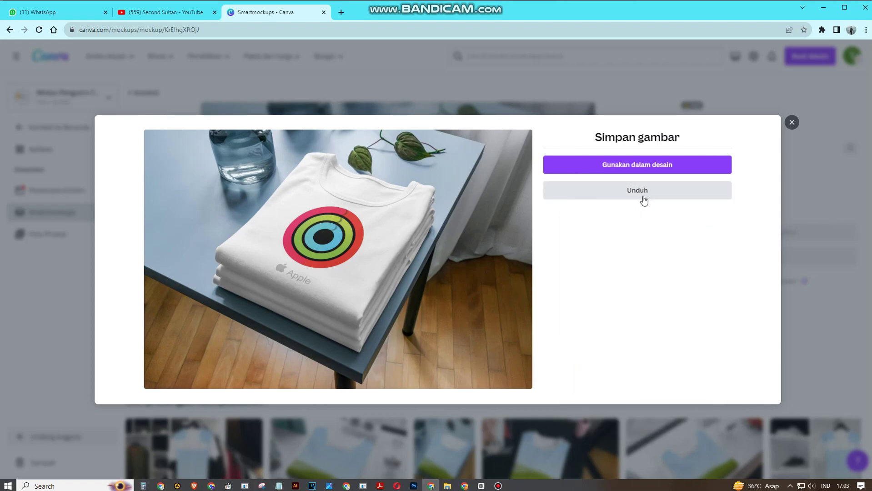
{"action": "left_click", "coordinate": [650, 170]}
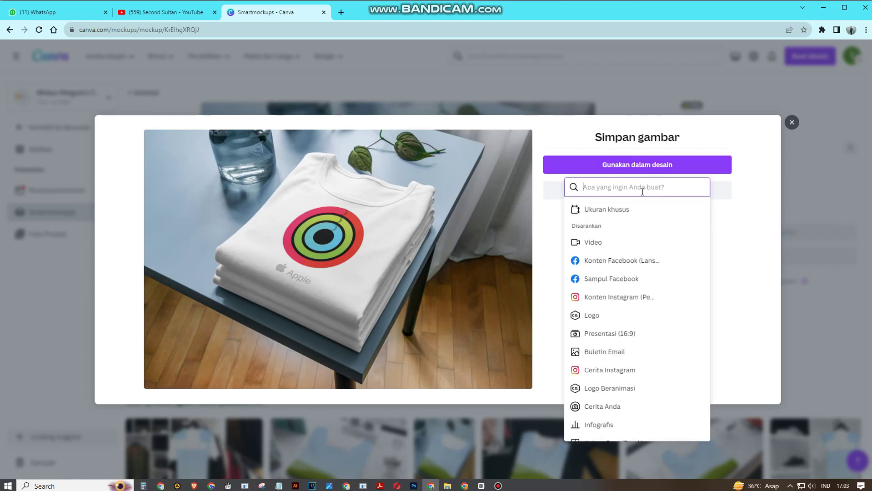
{"action": "left_click", "coordinate": [627, 209]}
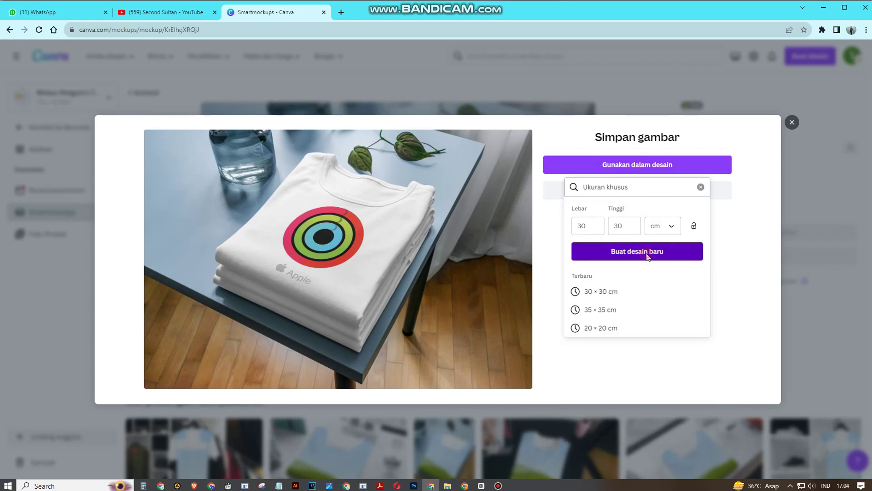
{"action": "left_click", "coordinate": [648, 253]}
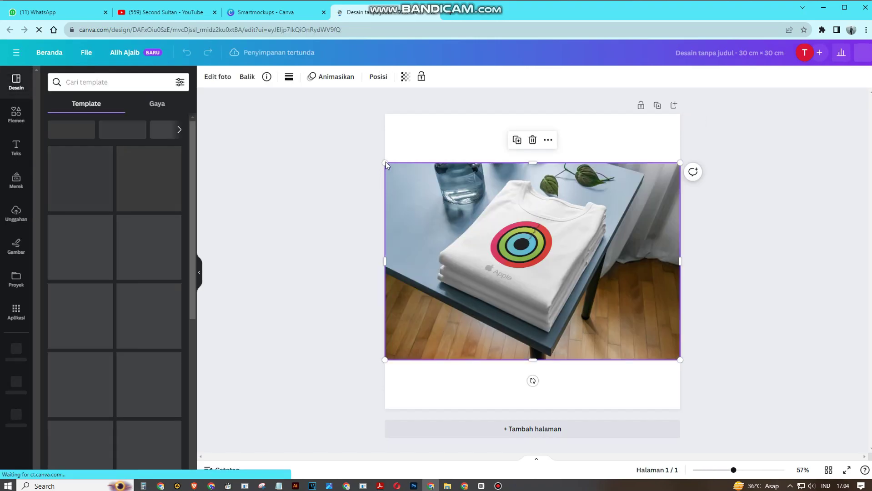
Enlarge the white T-shirt photo and position it so that it fills the whole square page
{"action": "left_click_drag", "start_coordinate": [385, 161], "coordinate": [285, 93]}
{"action": "left_click_drag", "start_coordinate": [668, 319], "coordinate": [722, 324]}
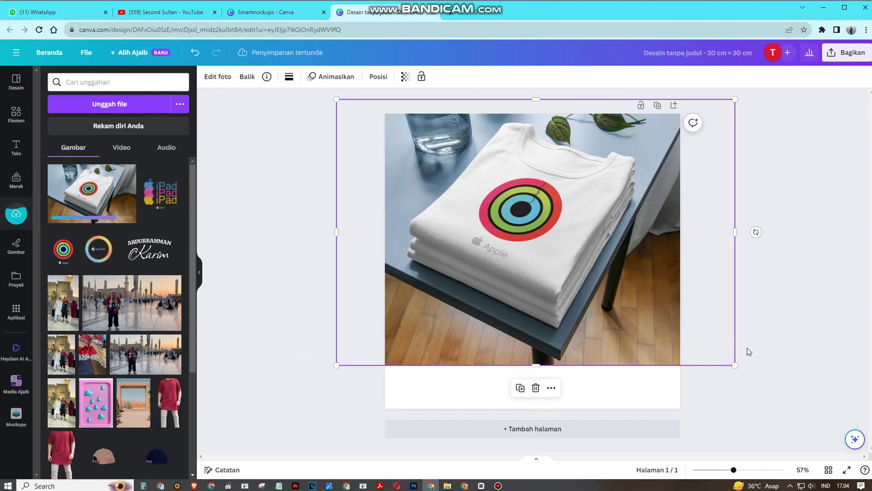
{"action": "mouse_move", "coordinate": [737, 365]}
{"action": "left_mouse_down"}
{"action": "mouse_move", "coordinate": [808, 403]}
{"action": "mouse_move", "coordinate": [752, 366]}
{"action": "mouse_move", "coordinate": [707, 374]}
{"action": "mouse_move", "coordinate": [729, 371]}
{"action": "left_mouse_up"}
{"action": "left_click", "coordinate": [840, 324]}
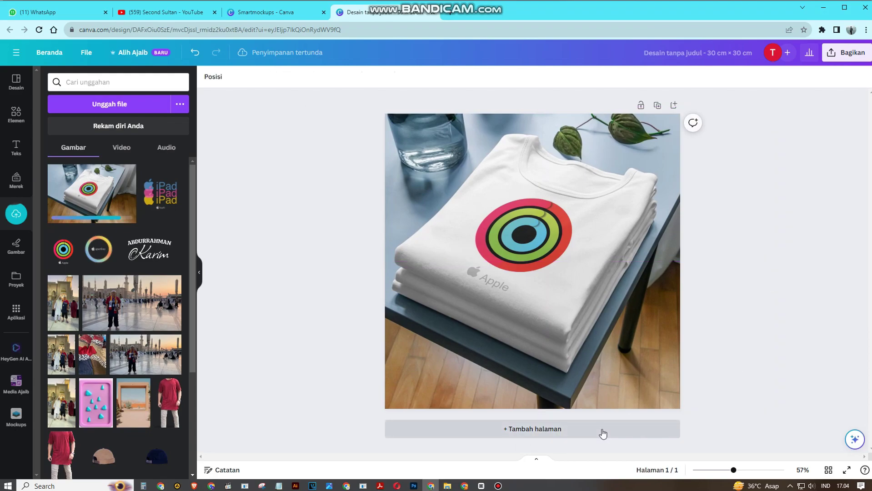
Return to the Smartmockups page and replace the ring image on the T-shirt with the uploaded iPad logo image
{"action": "left_click", "coordinate": [251, 20]}
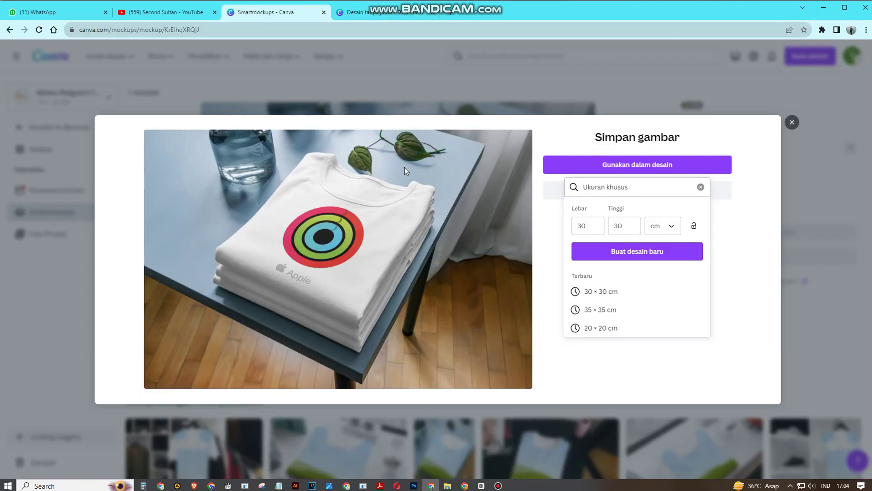
{"action": "left_click", "coordinate": [802, 125]}
{"action": "left_click", "coordinate": [792, 122]}
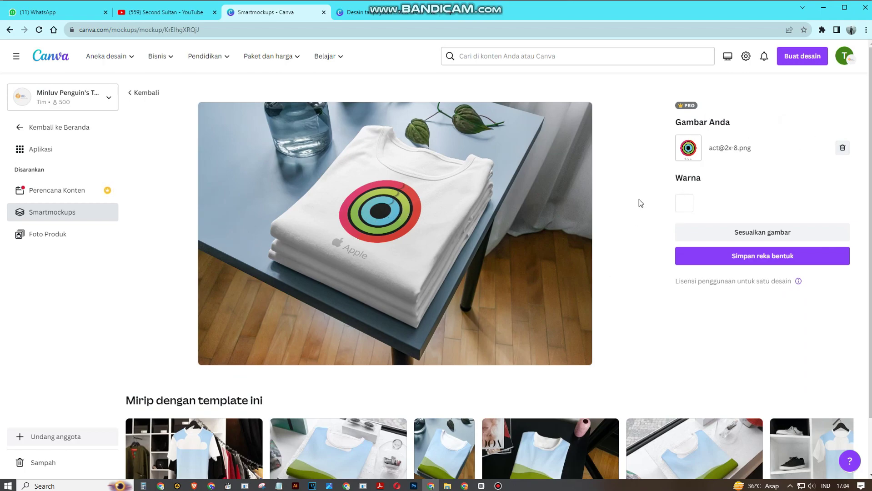
{"action": "left_click", "coordinate": [842, 150]}
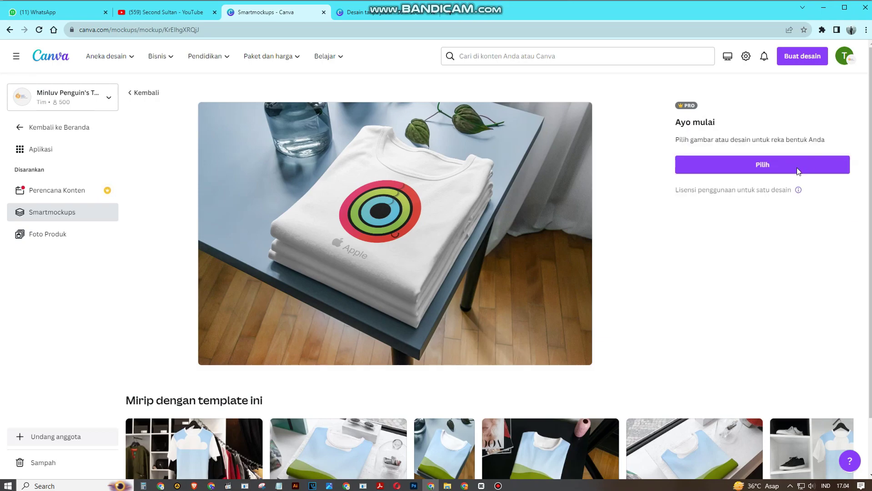
{"action": "left_click", "coordinate": [762, 165]}
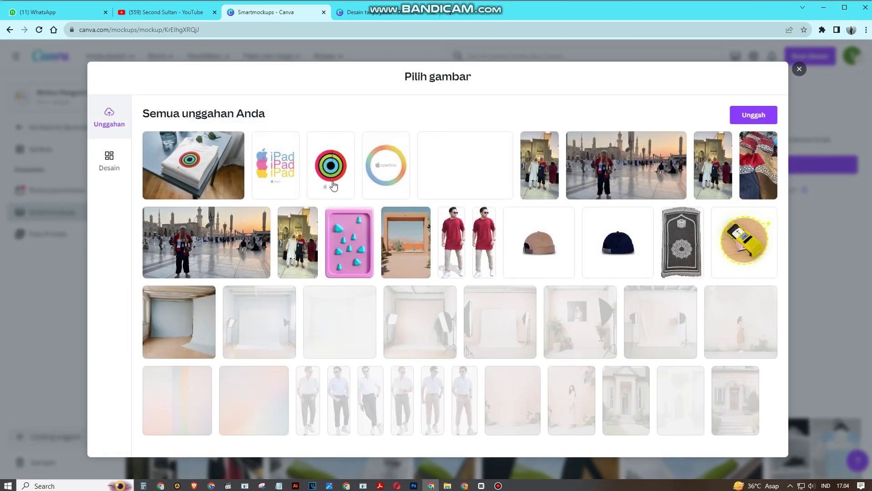
{"action": "left_click", "coordinate": [279, 182]}
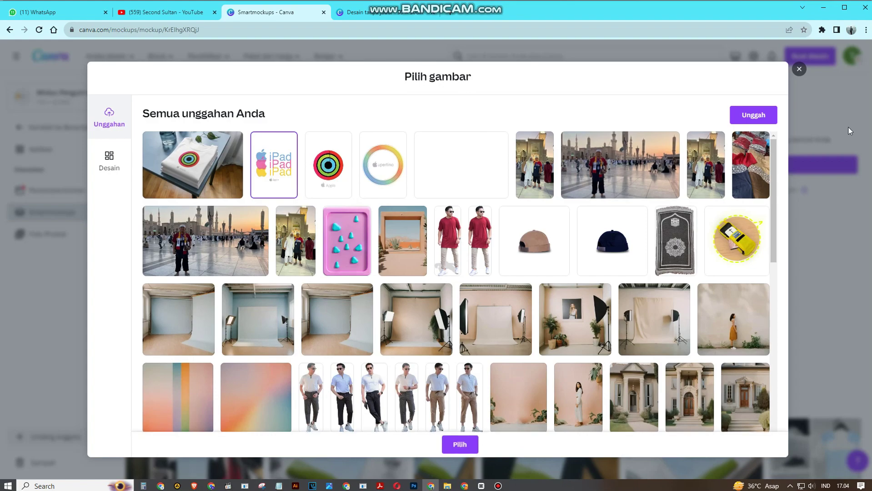
{"action": "left_click", "coordinate": [753, 115]}
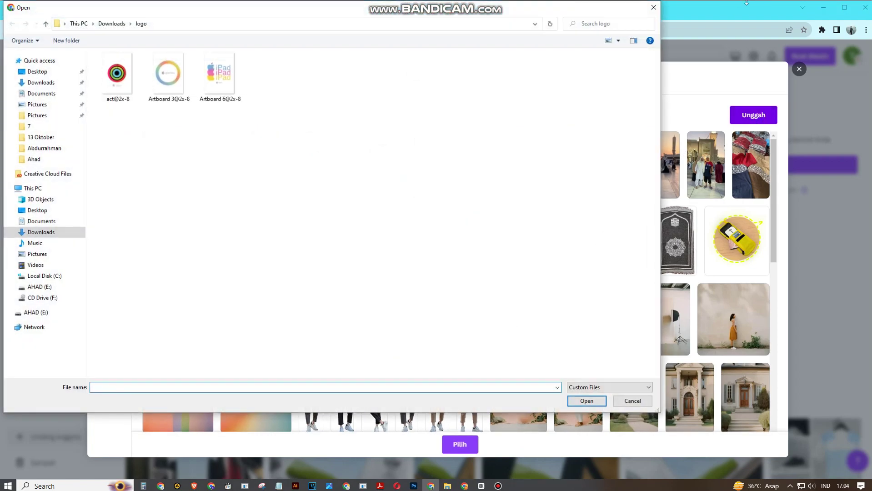
{"action": "left_click", "coordinate": [653, 8]}
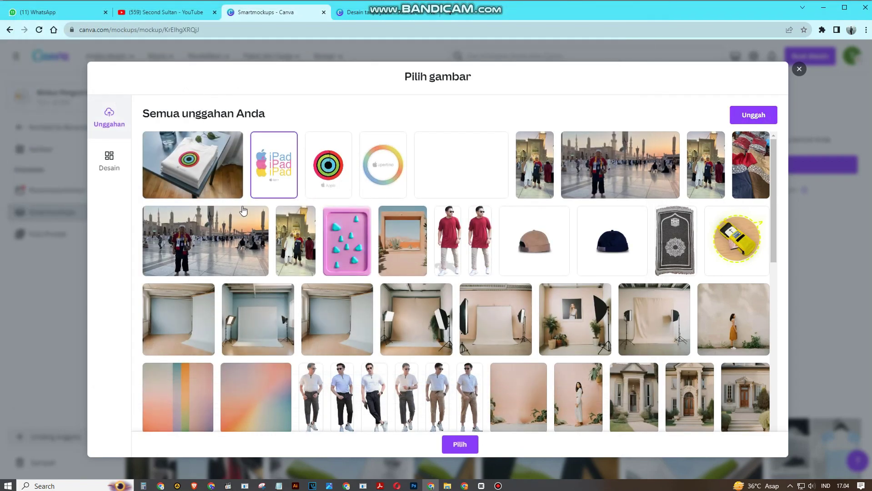
{"action": "left_click", "coordinate": [460, 444]}
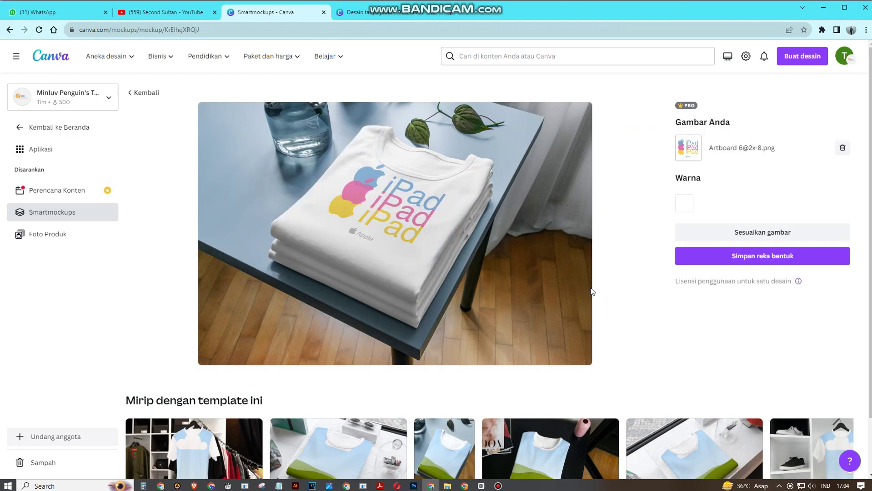
Shrink the iPad logo slightly, move it a little lower in the print area, and save the placement
{"action": "left_click", "coordinate": [758, 232]}
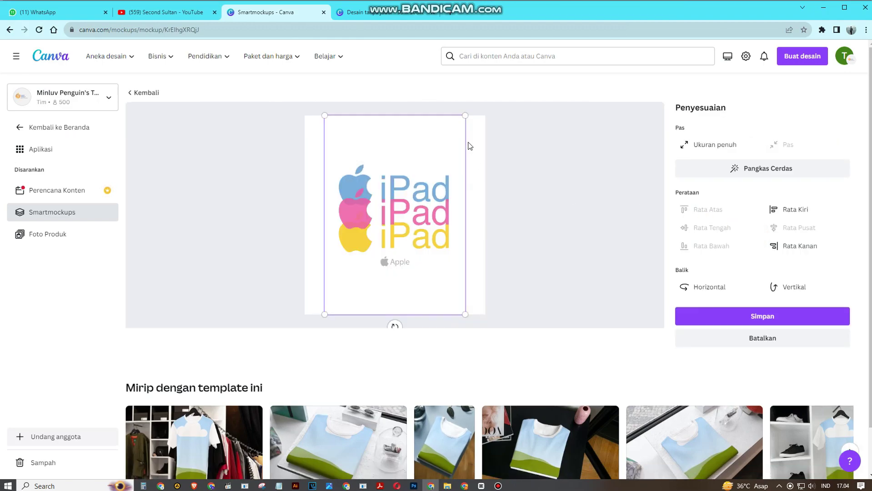
{"action": "left_click_drag", "start_coordinate": [469, 119], "coordinate": [453, 135]}
{"action": "left_click_drag", "start_coordinate": [424, 199], "coordinate": [432, 210]}
{"action": "left_click", "coordinate": [788, 316]}
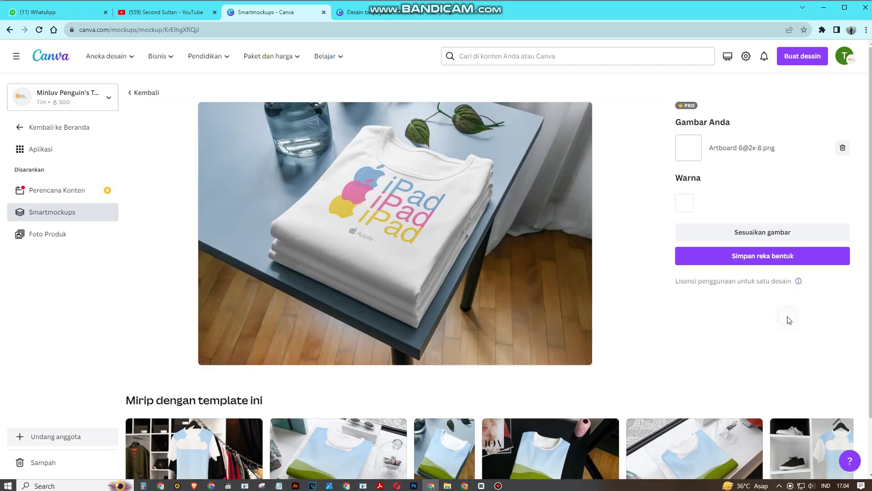
{"action": "left_click", "coordinate": [767, 233]}
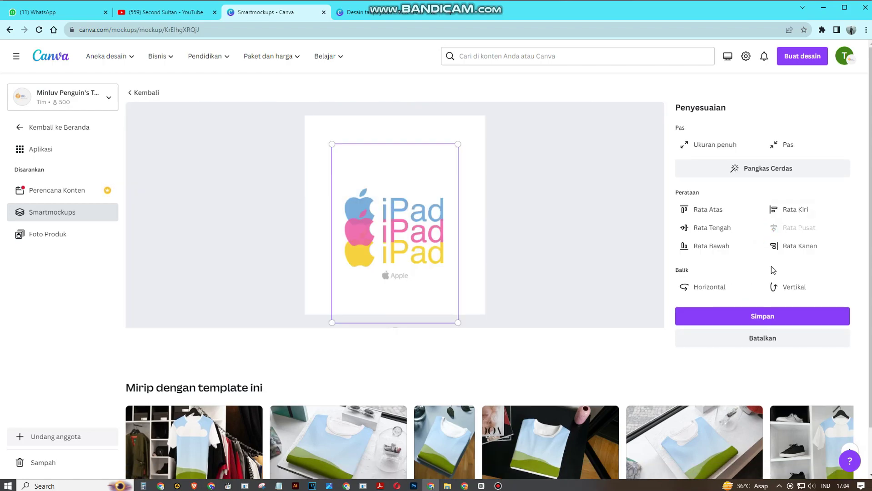
{"action": "left_click", "coordinate": [777, 318]}
Try a cyan T-shirt colour, and settle on black (#000000)
{"action": "left_click", "coordinate": [692, 208]}
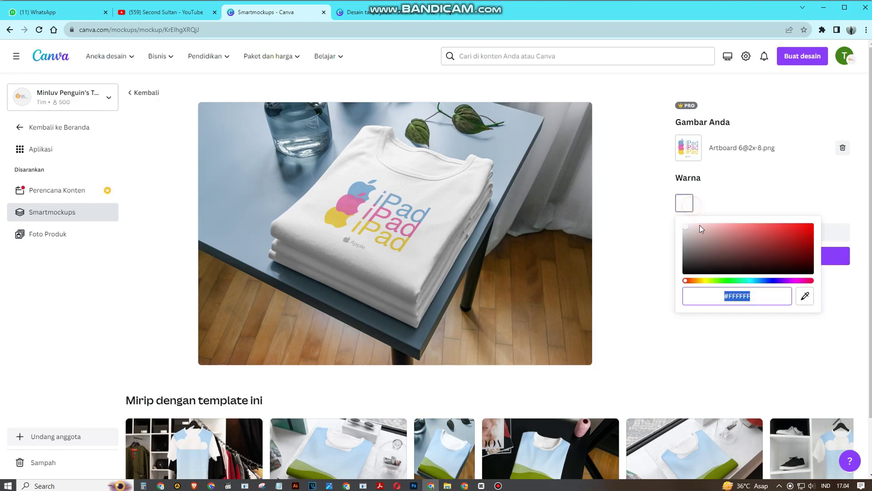
{"action": "left_click", "coordinate": [751, 281]}
{"action": "left_click", "coordinate": [798, 227]}
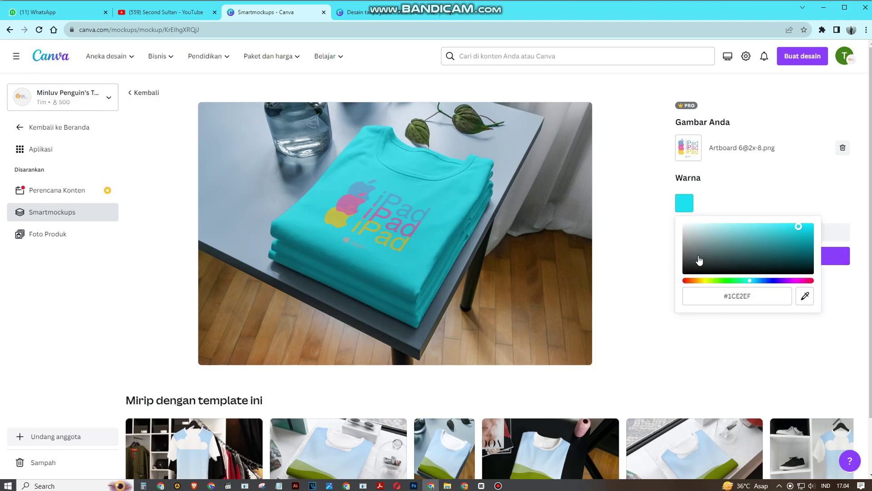
{"action": "left_click_drag", "start_coordinate": [699, 260], "coordinate": [672, 284]}
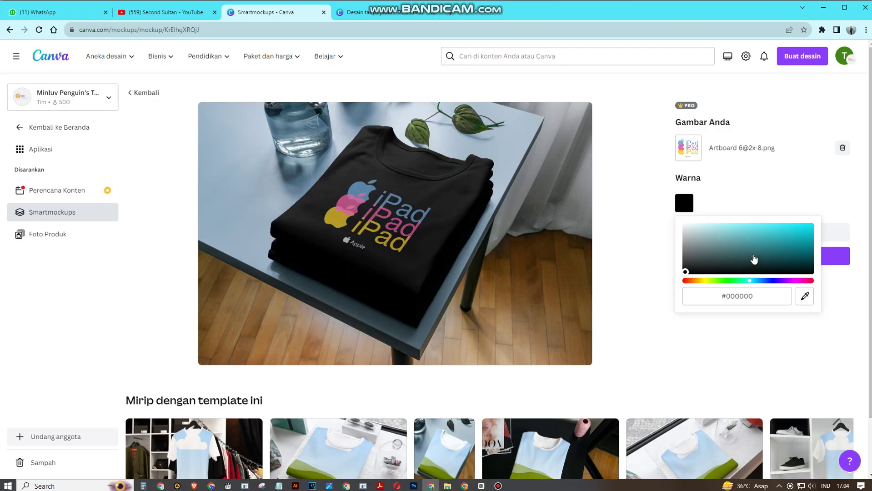
{"action": "left_click", "coordinate": [768, 213]}
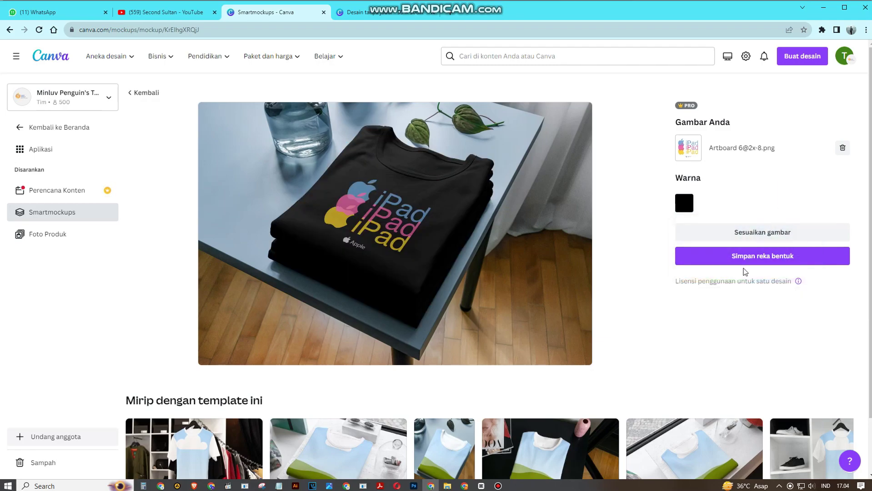
Reduce the size of the iPad logo a little further in the print area and save the adjustment
{"action": "left_click", "coordinate": [762, 232]}
{"action": "left_click_drag", "start_coordinate": [460, 322], "coordinate": [444, 292]}
{"action": "left_click", "coordinate": [680, 324]}
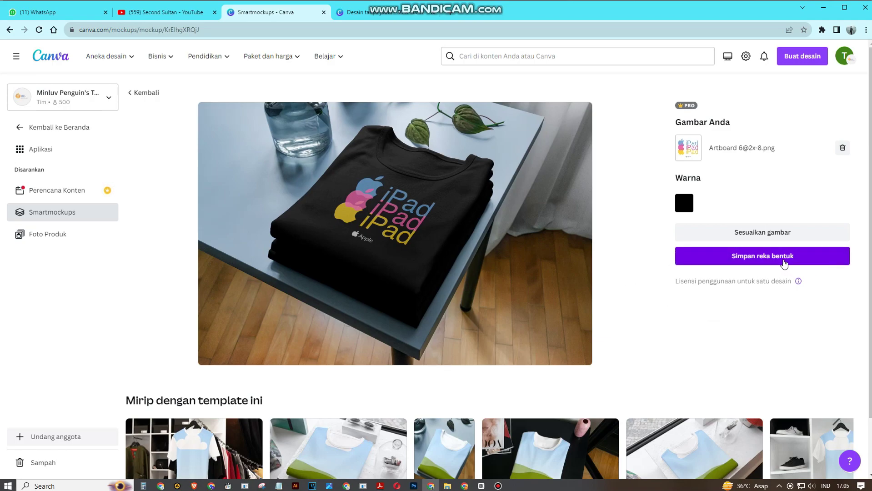
Save the black T-shirt mockup and download it as an image
{"action": "left_click", "coordinate": [788, 259]}
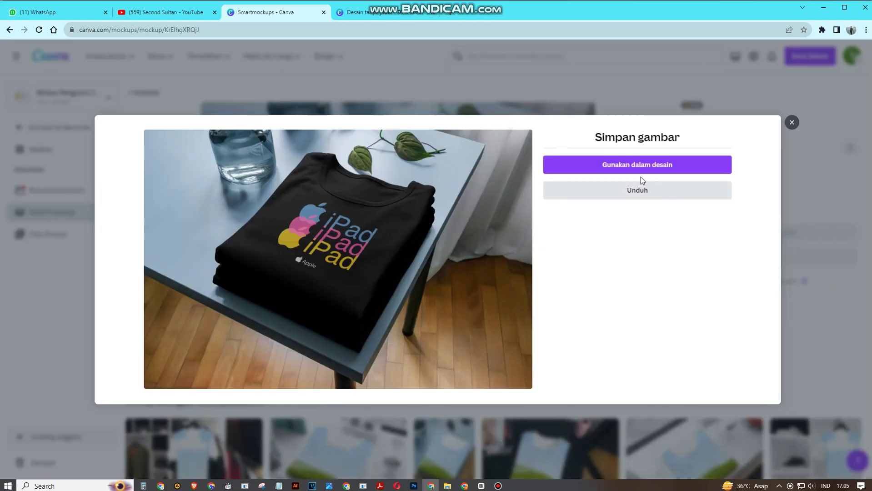
{"action": "left_click", "coordinate": [656, 194]}
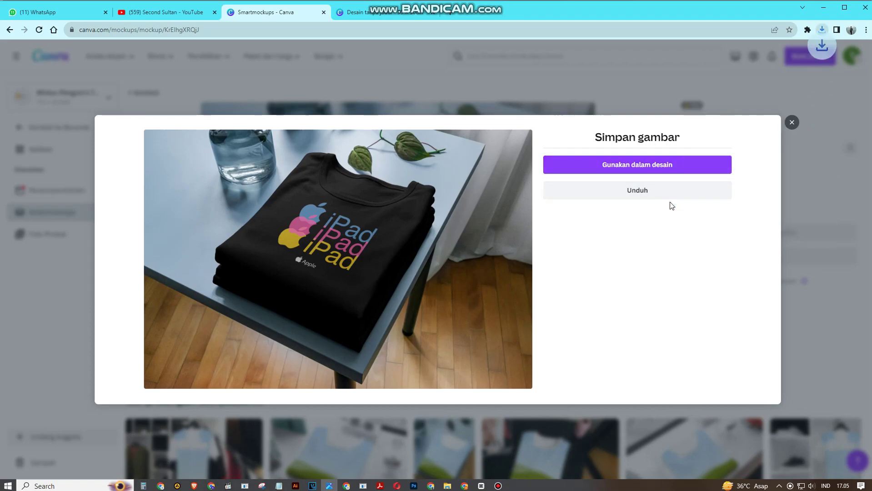
Examine the downloaded mockup image up close, checking the logo print, fabric texture and collar stitching, and close the viewer
{"action": "scroll", "coordinate": [527, 229], "scroll_direction": "up", "scroll_amount": 3}
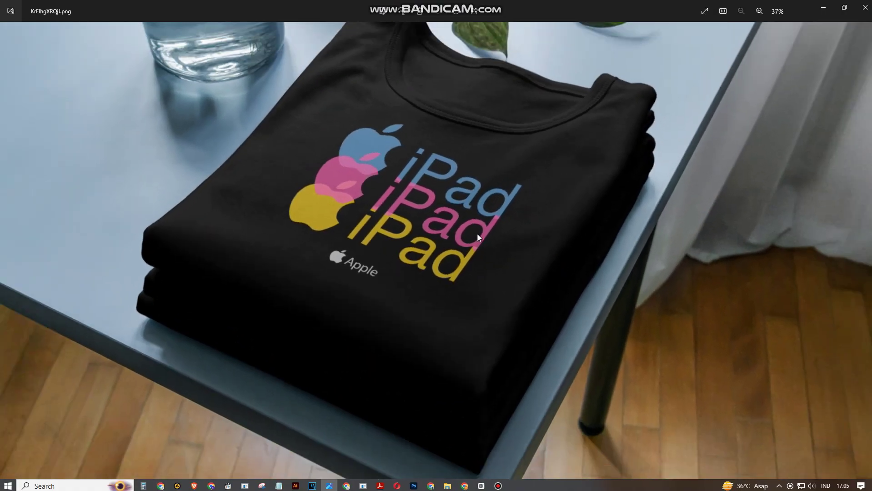
{"action": "scroll", "coordinate": [478, 233], "scroll_direction": "down", "scroll_amount": 2}
{"action": "scroll", "coordinate": [477, 233], "scroll_direction": "up", "scroll_amount": 2}
{"action": "scroll", "coordinate": [480, 212], "scroll_direction": "up", "scroll_amount": 1}
{"action": "left_click_drag", "start_coordinate": [448, 181], "coordinate": [448, 332]}
{"action": "scroll", "coordinate": [437, 187], "scroll_direction": "up", "scroll_amount": 2}
{"action": "left_click_drag", "start_coordinate": [437, 179], "coordinate": [444, 403]}
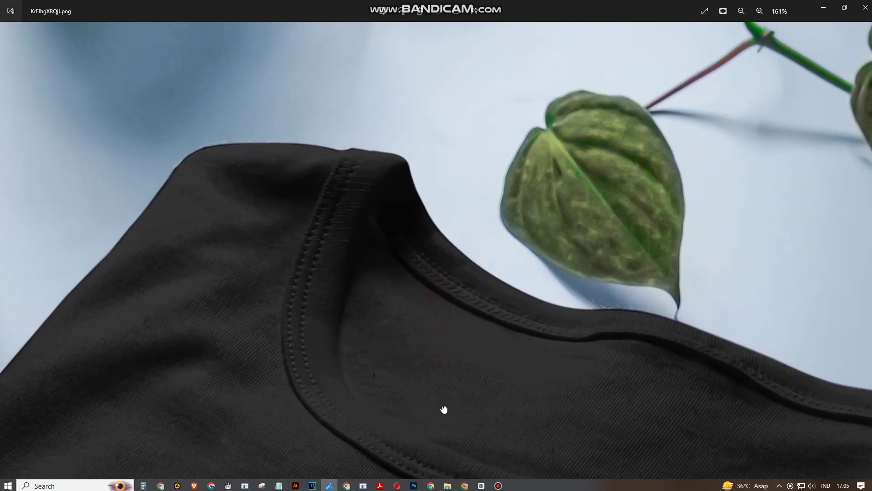
{"action": "scroll", "coordinate": [456, 248], "scroll_direction": "up", "scroll_amount": 3}
{"action": "scroll", "coordinate": [457, 248], "scroll_direction": "down", "scroll_amount": 5}
{"action": "left_click_drag", "start_coordinate": [501, 244], "coordinate": [486, 379]}
{"action": "left_click", "coordinate": [865, 7]}
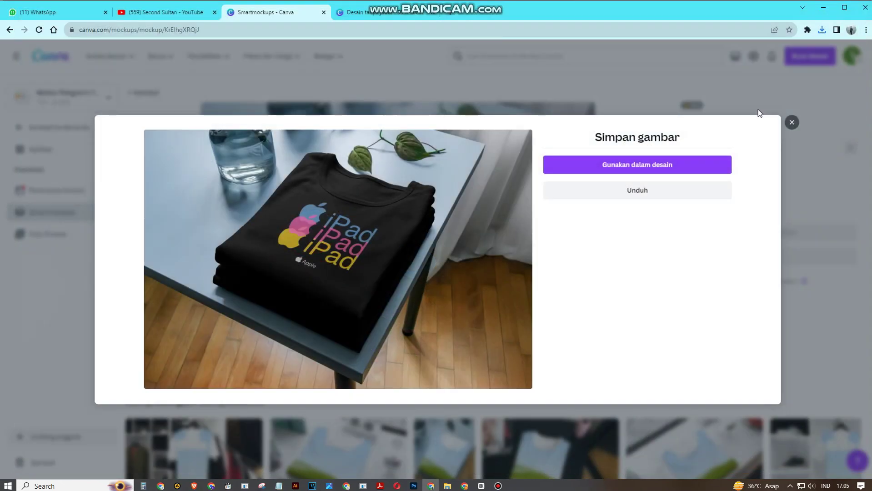
Switch to the 30 × 30 cm design and upload the downloaded black T-shirt mockup from the Downloads folder
{"action": "left_click", "coordinate": [661, 81]}
{"action": "left_click", "coordinate": [386, 12]}
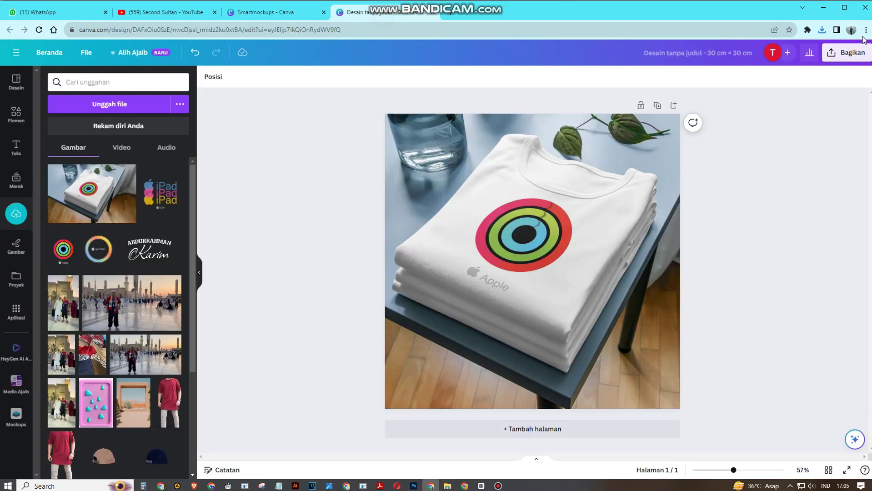
{"action": "left_click", "coordinate": [106, 105]}
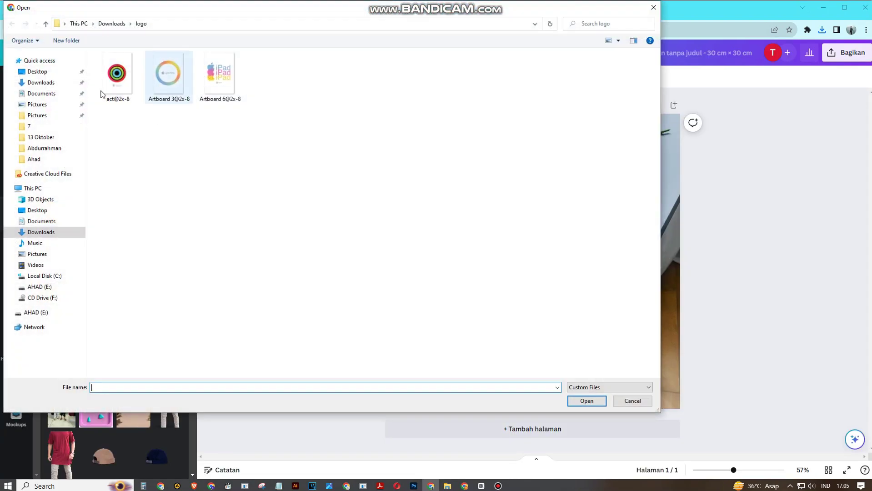
{"action": "left_click", "coordinate": [47, 86]}
{"action": "left_click", "coordinate": [117, 94]}
{"action": "double_click", "coordinate": [117, 94]}
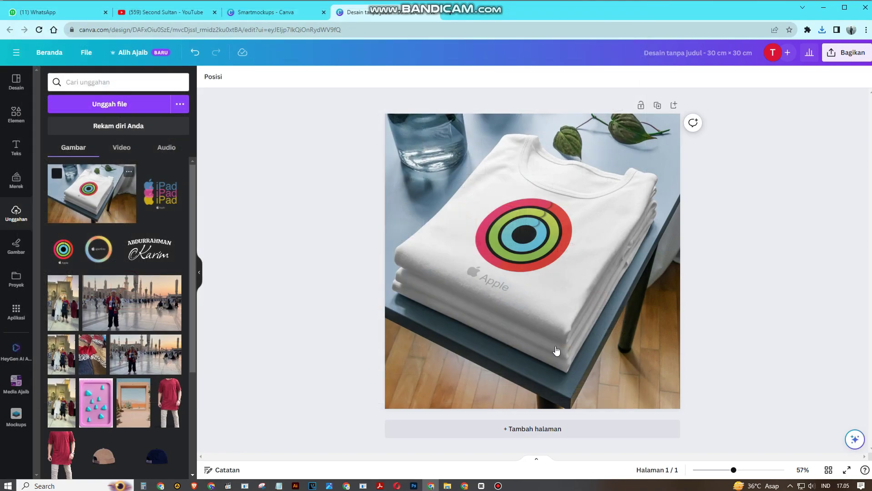
Add a second page and place the black T-shirt mockup on it, enlarged to fill the page
{"action": "left_click", "coordinate": [548, 430]}
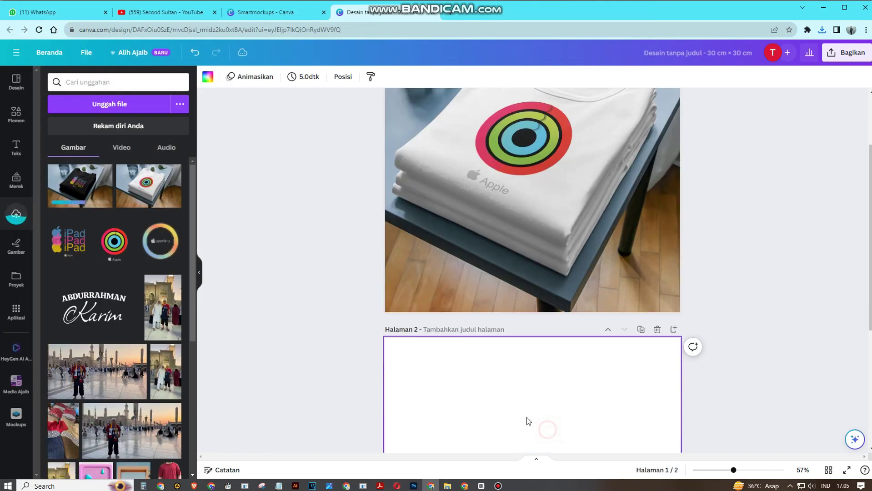
{"action": "left_click", "coordinate": [89, 182]}
{"action": "left_click_drag", "start_coordinate": [558, 239], "coordinate": [480, 155]}
{"action": "left_click_drag", "start_coordinate": [565, 249], "coordinate": [813, 421]}
{"action": "left_click_drag", "start_coordinate": [776, 335], "coordinate": [731, 334]}
{"action": "left_click", "coordinate": [839, 186]}
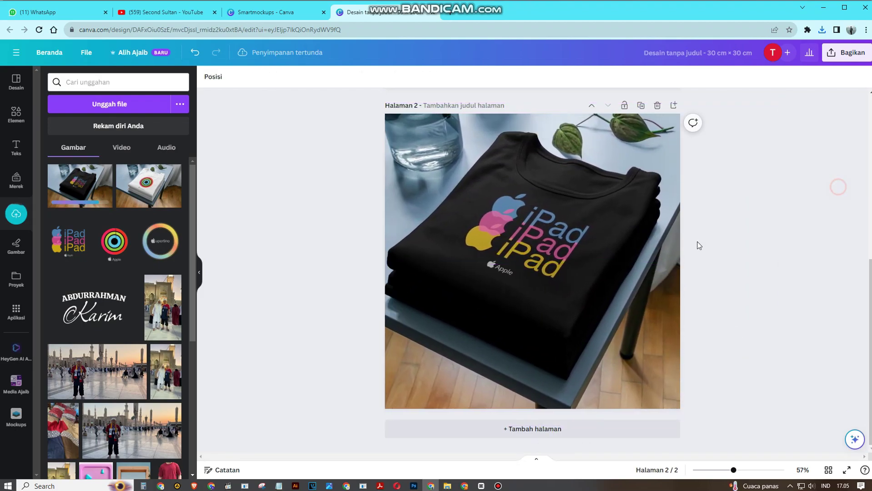
{"action": "scroll", "coordinate": [791, 245], "scroll_direction": "up", "scroll_amount": 5}
{"action": "scroll", "coordinate": [791, 245], "scroll_direction": "down", "scroll_amount": 5}
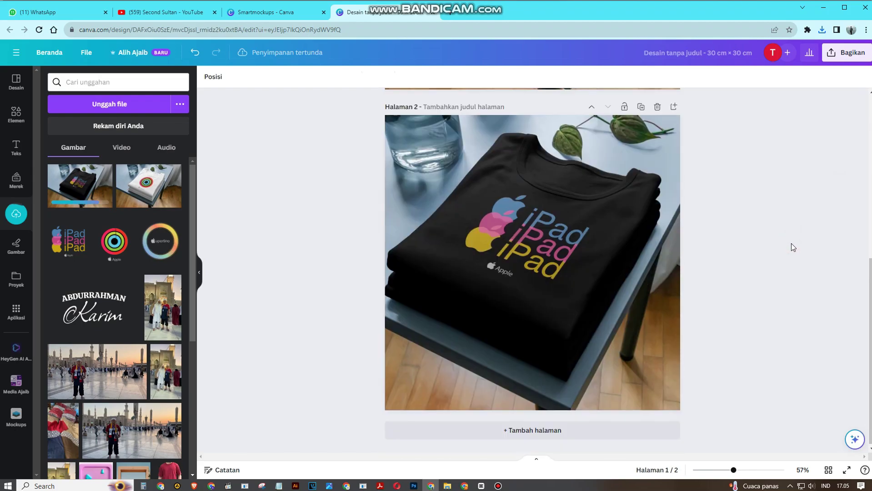
Return to the Canva home page in the Smartmockups browser tab and open the apps overview
{"action": "left_click", "coordinate": [275, 15]}
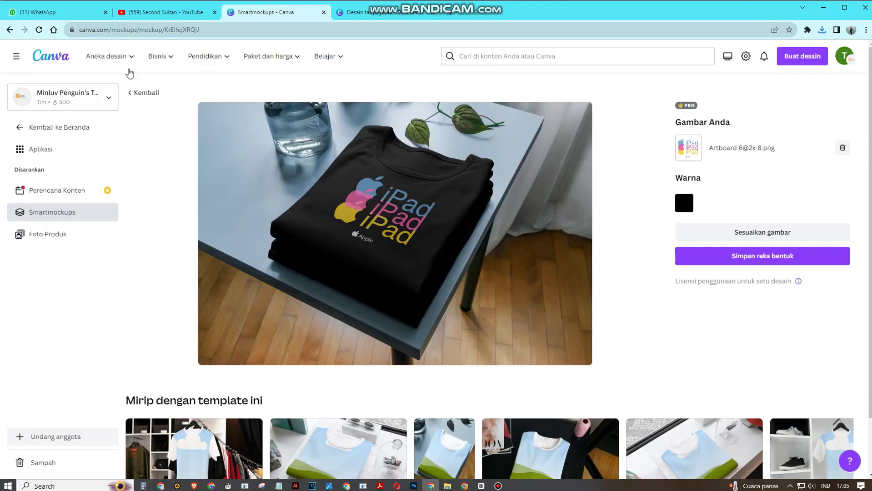
{"action": "left_click", "coordinate": [41, 65]}
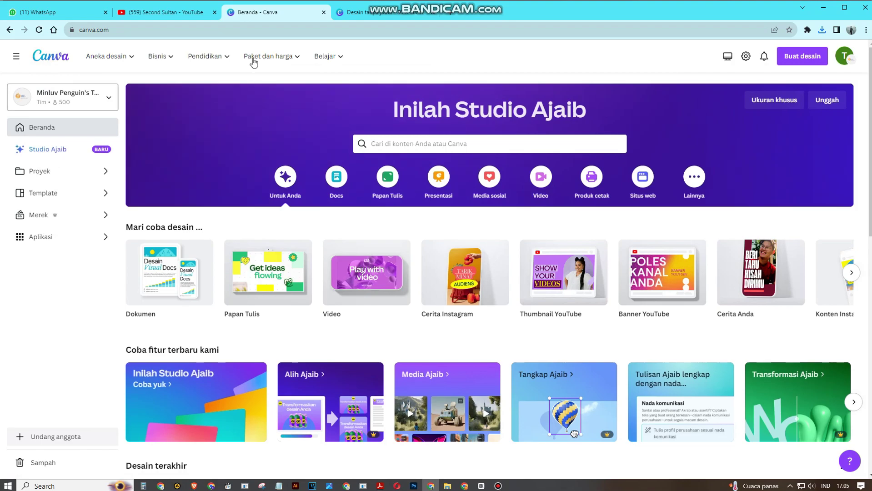
{"action": "left_click", "coordinate": [51, 241]}
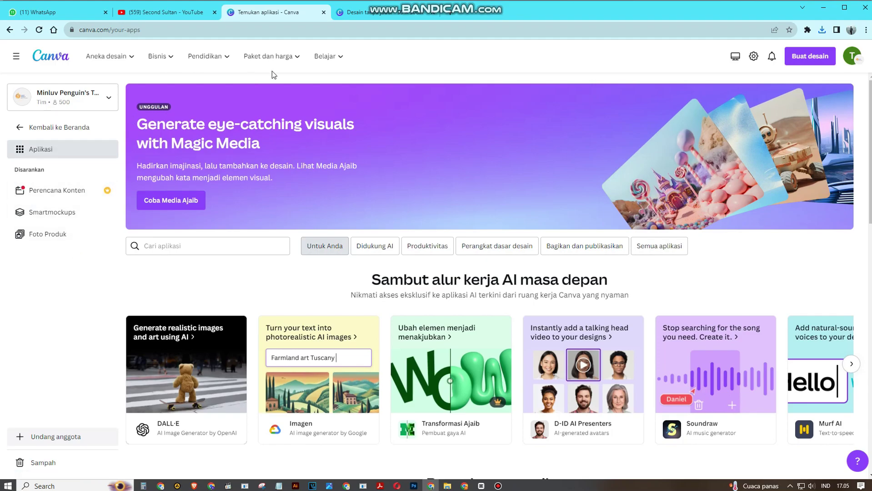
Review both T-shirt mockup pages in the 30 × 30 cm design and compare with the apps overview in the other browser tab
{"action": "left_click", "coordinate": [367, 15]}
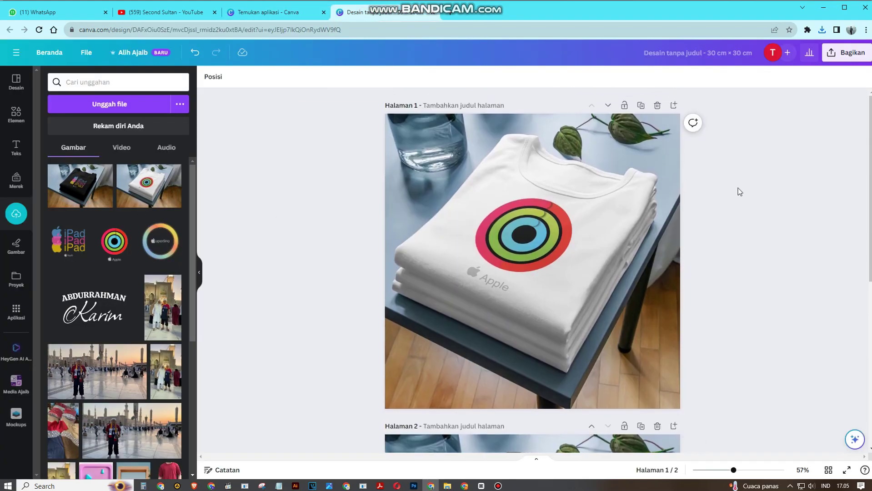
{"action": "scroll", "coordinate": [740, 197], "scroll_direction": "down", "scroll_amount": 6}
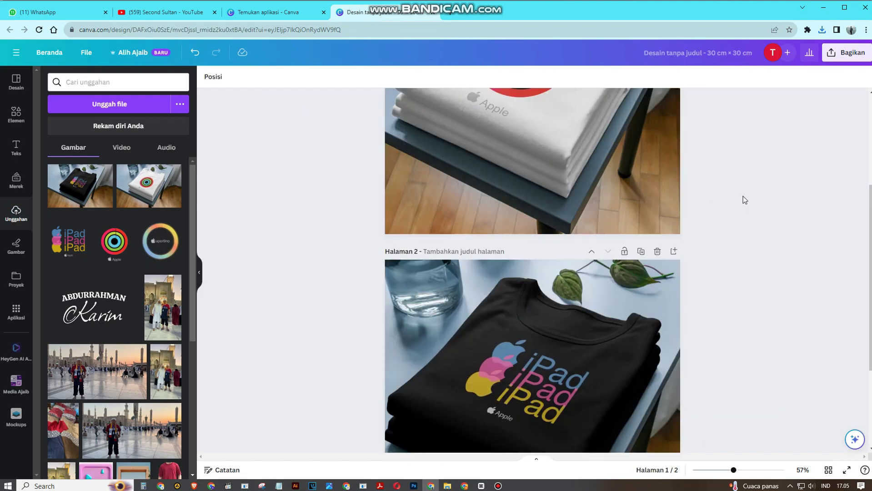
{"action": "scroll", "coordinate": [757, 200], "scroll_direction": "up", "scroll_amount": 6}
{"action": "left_click", "coordinate": [280, 14]}
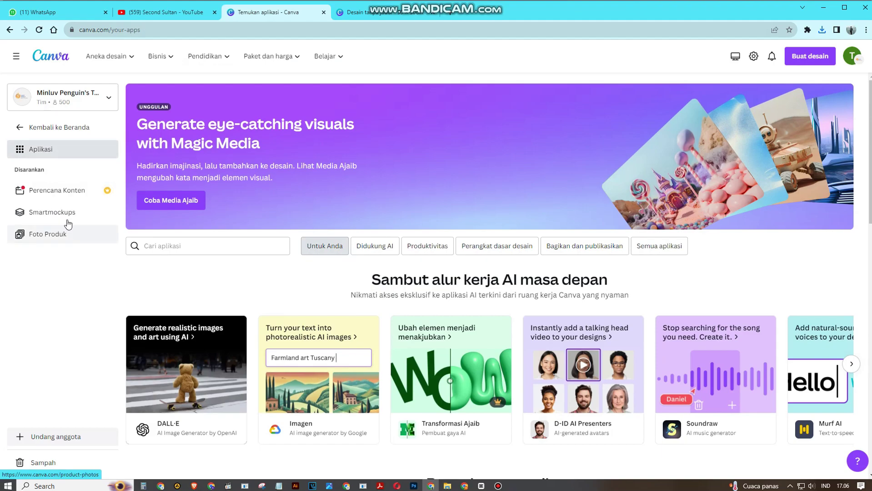
{"action": "left_click", "coordinate": [392, 14]}
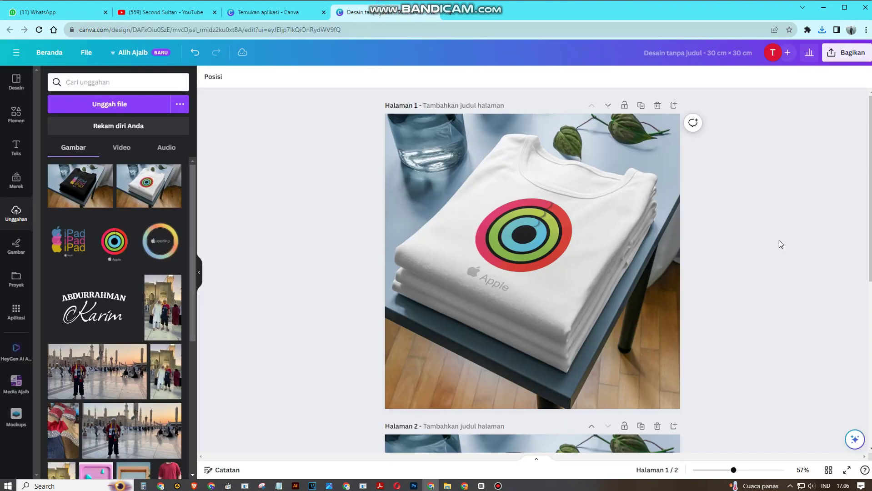
{"action": "scroll", "coordinate": [778, 243], "scroll_direction": "down", "scroll_amount": 6}
{"action": "scroll", "coordinate": [751, 274], "scroll_direction": "up", "scroll_amount": 6}
{"action": "scroll", "coordinate": [765, 259], "scroll_direction": "down", "scroll_amount": 6}
Add a third page to the design, search the apps for "mock" and open the Mockups app
{"action": "left_click", "coordinate": [531, 432]}
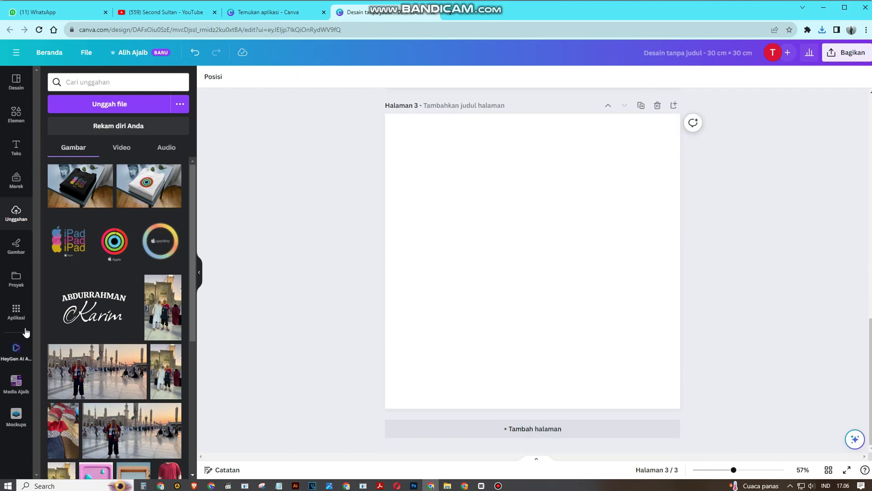
{"action": "left_click", "coordinate": [17, 314]}
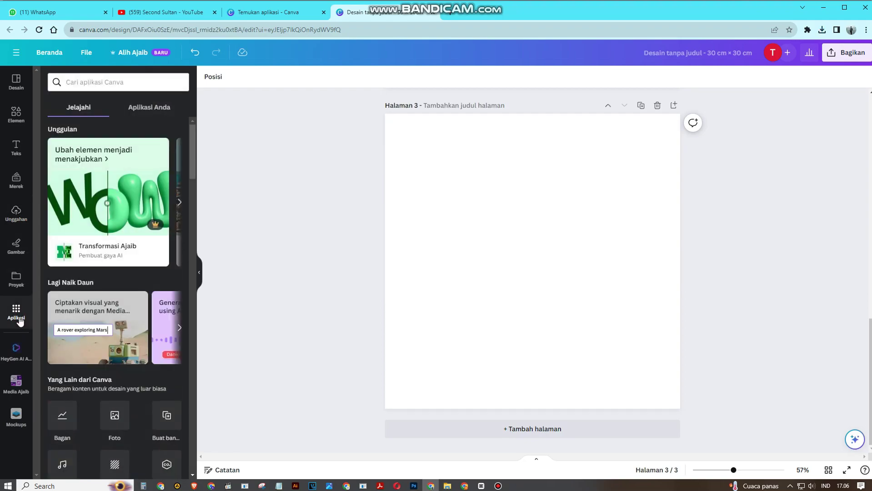
{"action": "left_click", "coordinate": [100, 84]}
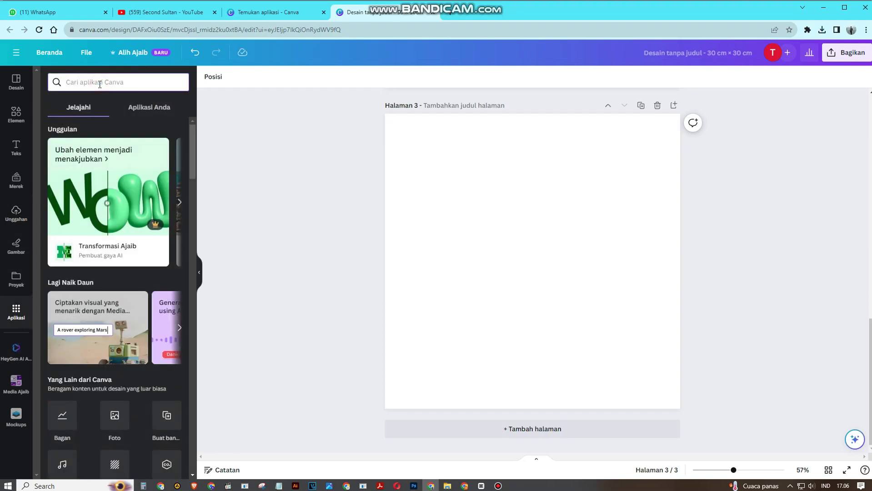
{"action": "type", "text": "mock"}
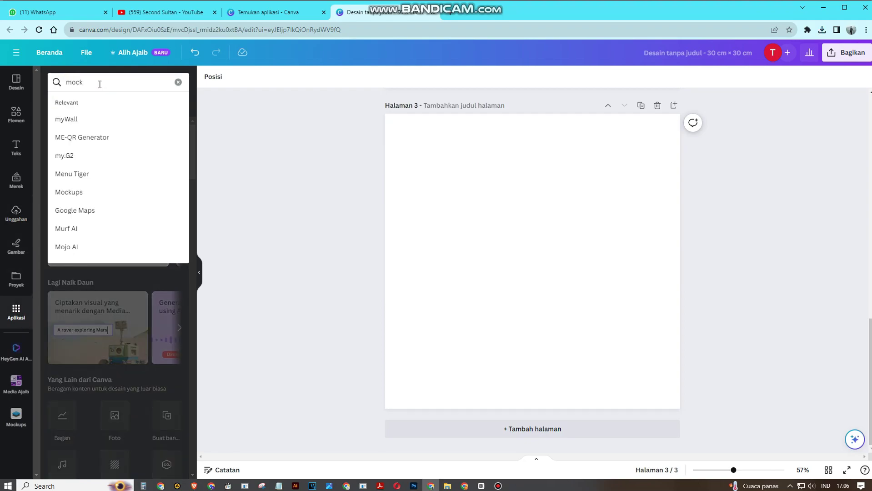
{"action": "left_click", "coordinate": [85, 121]}
{"action": "left_click", "coordinate": [67, 122]}
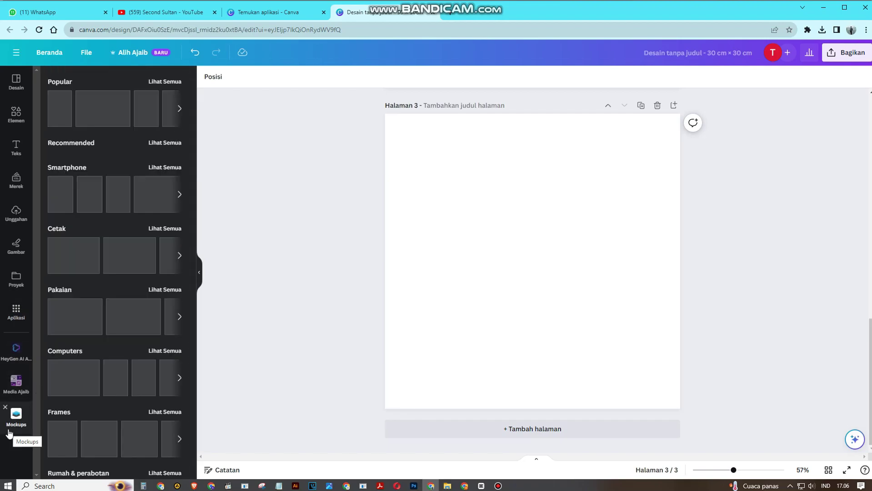
Examine the clothing mockups in the Pakaian category and return to the category overview
{"action": "scroll", "coordinate": [109, 282], "scroll_direction": "down", "scroll_amount": 2}
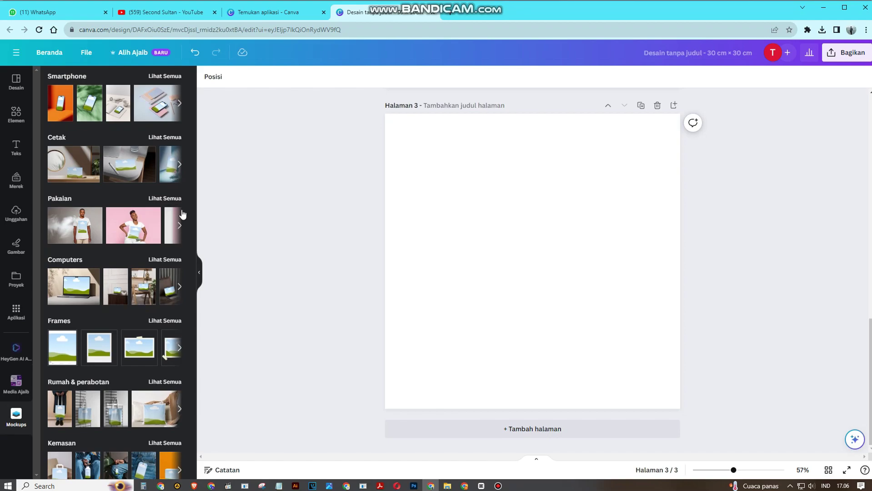
{"action": "left_click", "coordinate": [165, 198]}
{"action": "scroll", "coordinate": [135, 201], "scroll_direction": "down", "scroll_amount": 3}
{"action": "scroll", "coordinate": [135, 200], "scroll_direction": "down", "scroll_amount": 5}
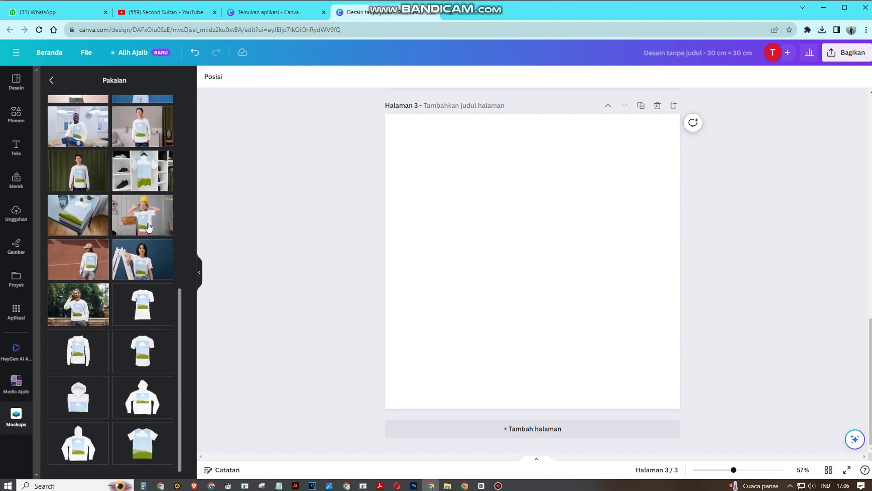
{"action": "scroll", "coordinate": [165, 308], "scroll_direction": "up", "scroll_amount": 7}
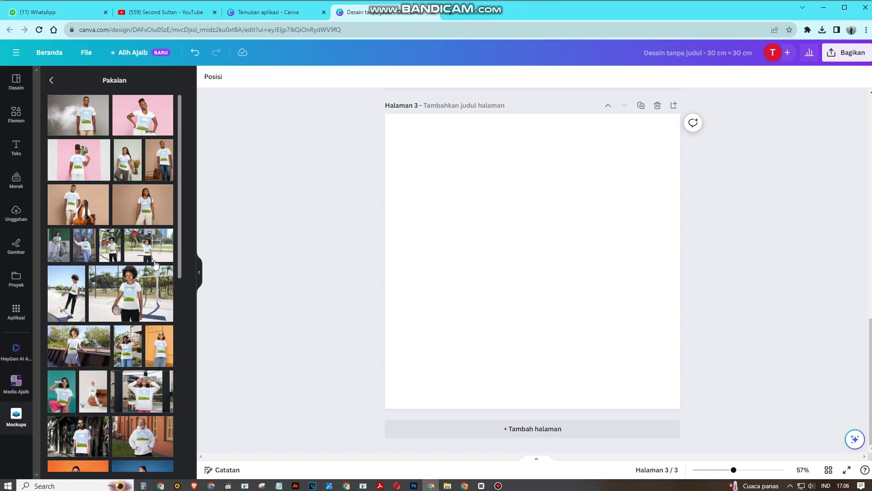
{"action": "scroll", "coordinate": [155, 260], "scroll_direction": "down", "scroll_amount": 6}
{"action": "scroll", "coordinate": [155, 260], "scroll_direction": "up", "scroll_amount": 8}
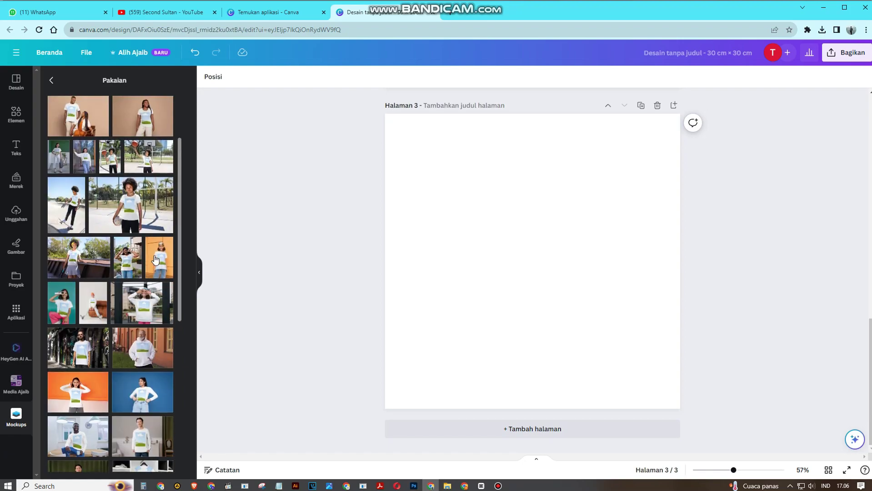
{"action": "left_click", "coordinate": [52, 80]}
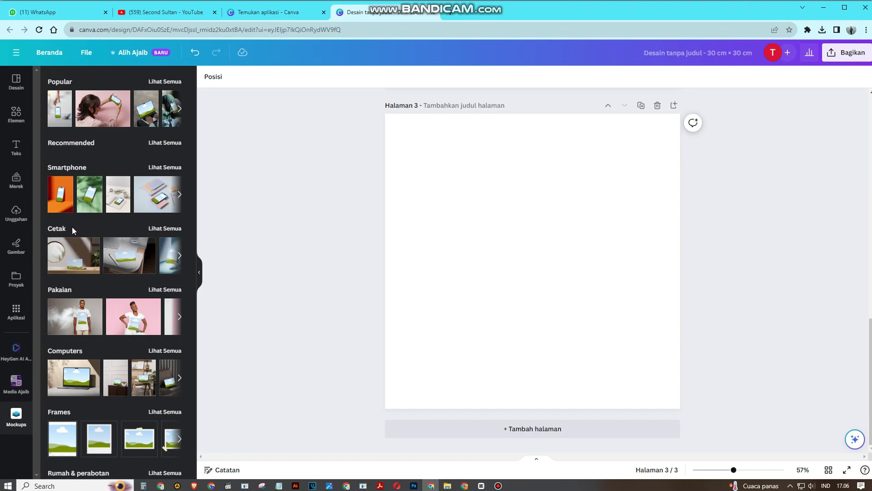
Browse the mockup categories and place the Computers laptop mockup with the brown wall, white drape and vases on page 3
{"action": "scroll", "coordinate": [97, 183], "scroll_direction": "down", "scroll_amount": 1}
{"action": "scroll", "coordinate": [97, 184], "scroll_direction": "down", "scroll_amount": 1}
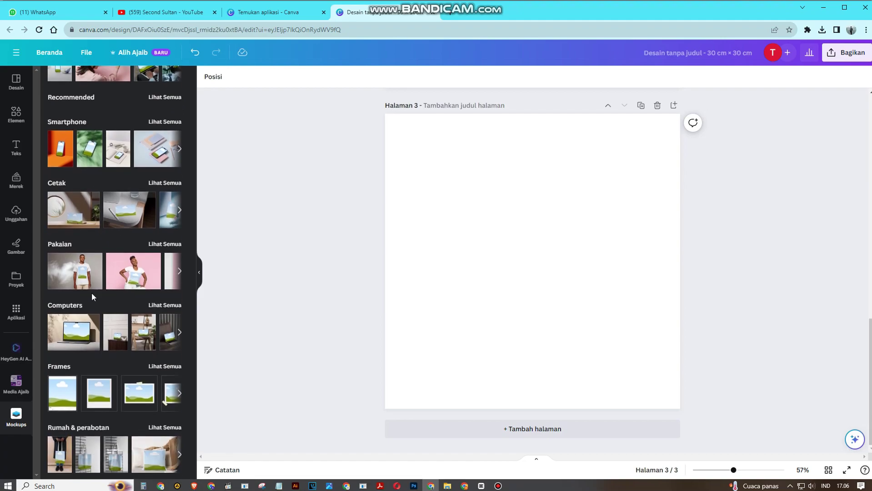
{"action": "scroll", "coordinate": [87, 296], "scroll_direction": "down", "scroll_amount": 3}
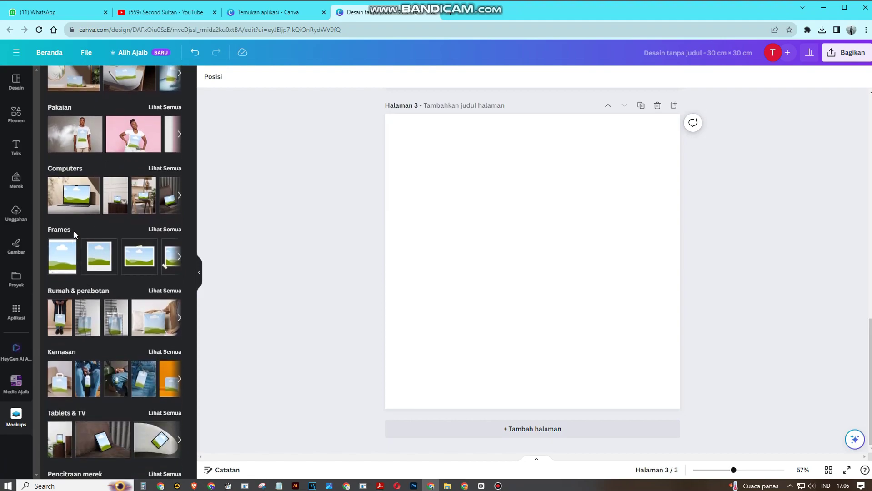
{"action": "scroll", "coordinate": [87, 252], "scroll_direction": "down", "scroll_amount": 1}
{"action": "scroll", "coordinate": [112, 253], "scroll_direction": "down", "scroll_amount": 1}
{"action": "scroll", "coordinate": [138, 247], "scroll_direction": "up", "scroll_amount": 5}
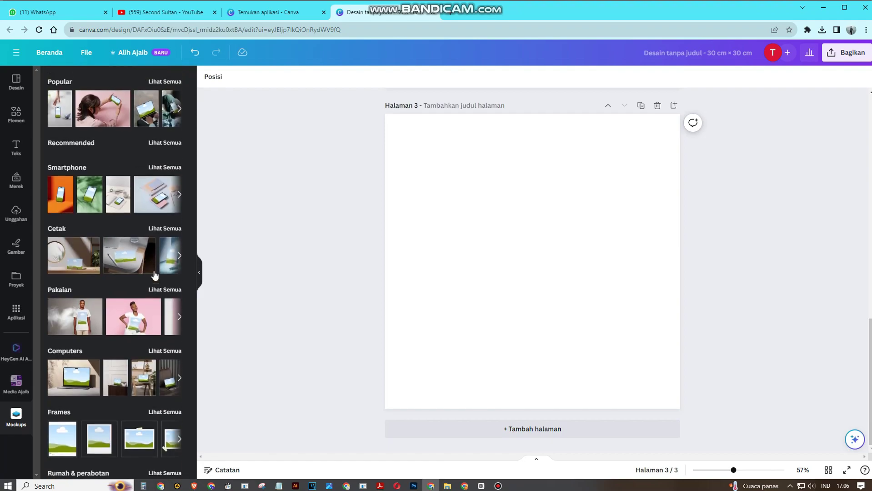
{"action": "scroll", "coordinate": [169, 308], "scroll_direction": "down", "scroll_amount": 4}
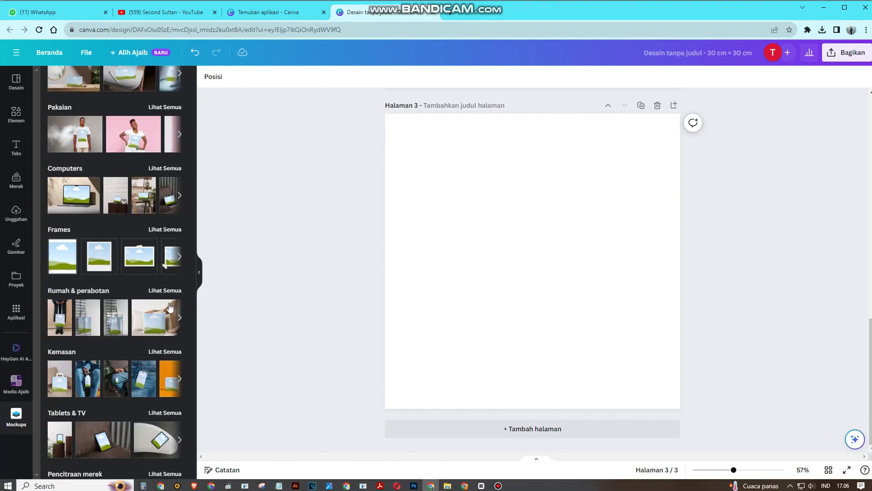
{"action": "left_click", "coordinate": [170, 170]}
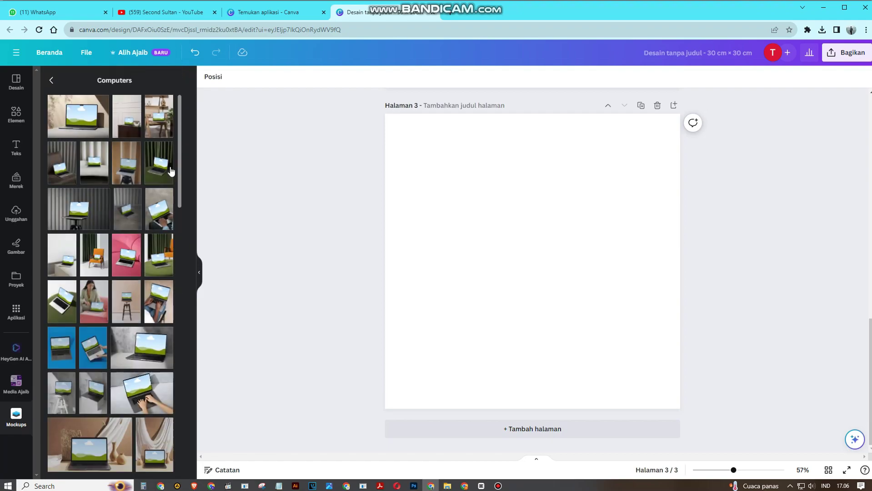
{"action": "scroll", "coordinate": [127, 219], "scroll_direction": "down", "scroll_amount": 5}
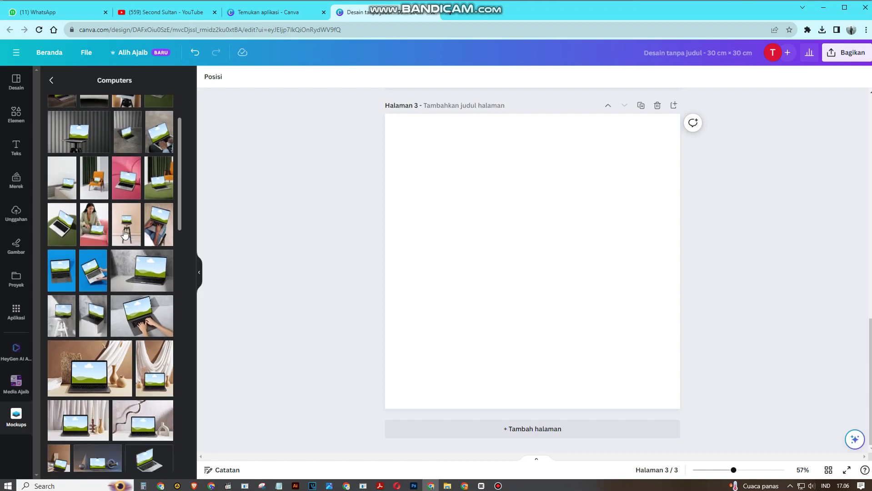
{"action": "scroll", "coordinate": [130, 234], "scroll_direction": "up", "scroll_amount": 5}
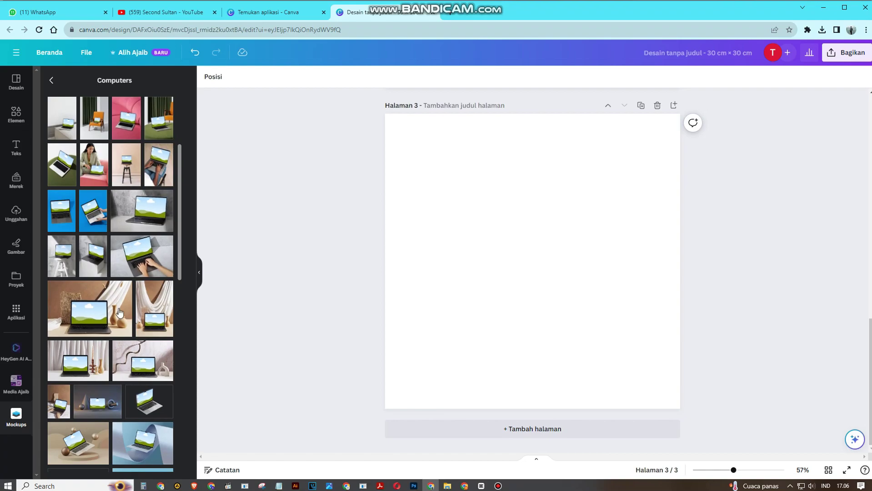
{"action": "left_click_drag", "start_coordinate": [93, 318], "coordinate": [603, 256]}
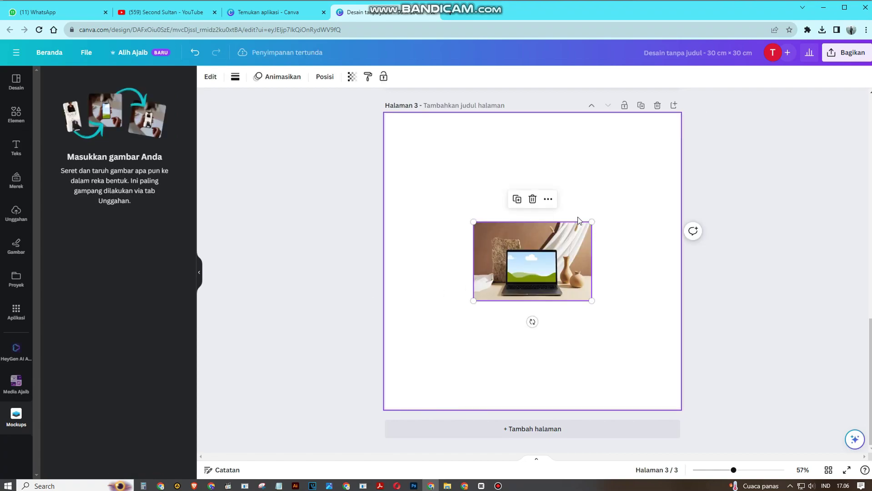
Enlarge the laptop mockup to fill page 3 and reposition it so the laptop sits near the centre
{"action": "left_click_drag", "start_coordinate": [591, 222], "coordinate": [758, 111]}
{"action": "left_click_drag", "start_coordinate": [659, 164], "coordinate": [572, 165]}
{"action": "left_click_drag", "start_coordinate": [669, 302], "coordinate": [793, 393]}
{"action": "left_click_drag", "start_coordinate": [735, 337], "coordinate": [682, 358]}
{"action": "left_click_drag", "start_coordinate": [742, 133], "coordinate": [801, 93]}
{"action": "left_click_drag", "start_coordinate": [692, 172], "coordinate": [672, 172]}
{"action": "left_click", "coordinate": [812, 141]}
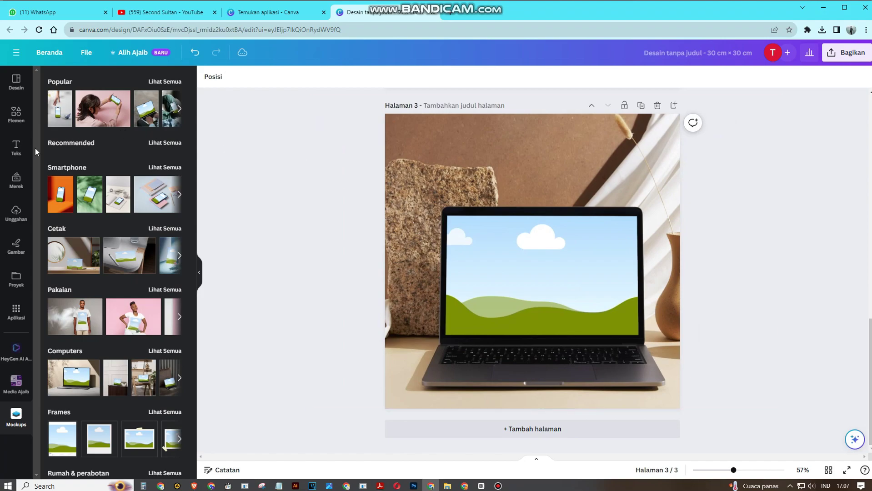
Show the uploaded images beside the design, capture the whole browser window with Snipping Tool and save the snip as huyhuih
{"action": "left_click", "coordinate": [17, 213]}
{"action": "scroll", "coordinate": [139, 208], "scroll_direction": "down", "scroll_amount": 7}
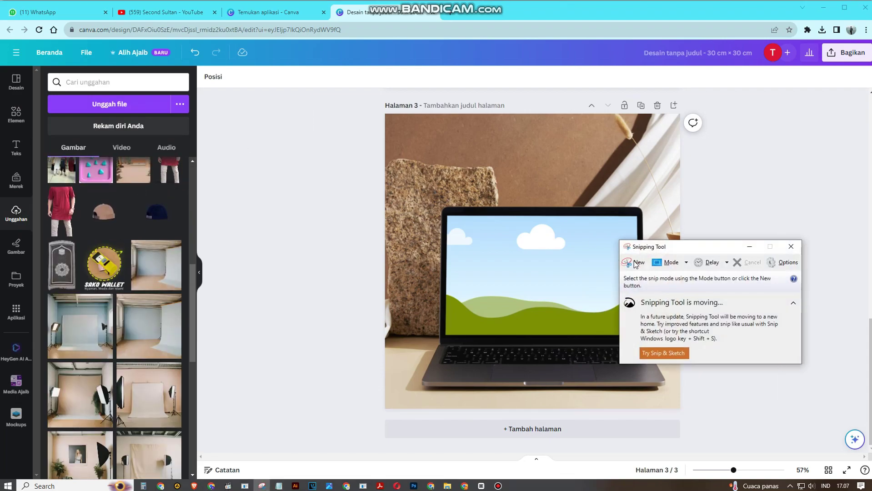
{"action": "left_click", "coordinate": [635, 262]}
{"action": "left_click_drag", "start_coordinate": [1, 2], "coordinate": [869, 477]}
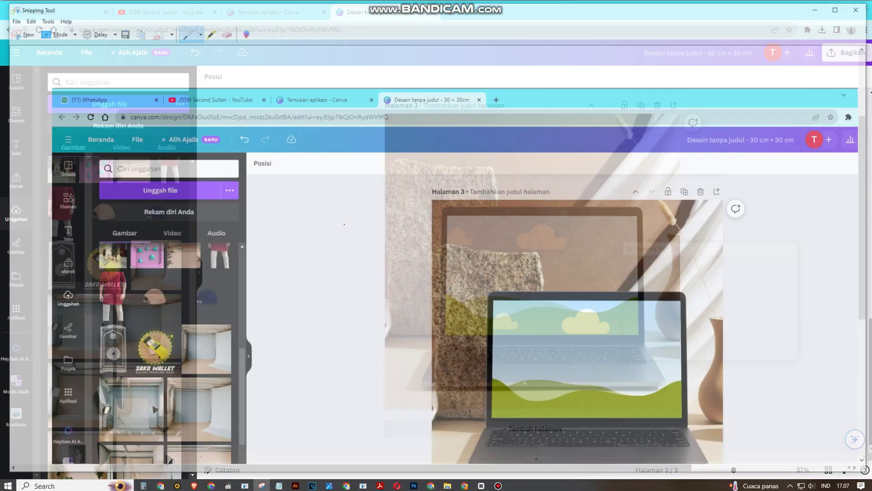
{"action": "left_click", "coordinate": [121, 32]}
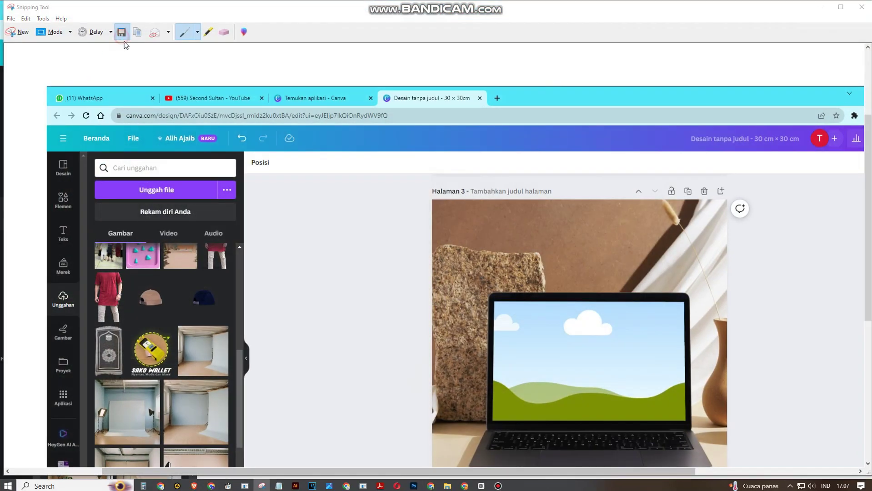
{"action": "type", "text": "huyhuih"}
{"action": "key", "text": "Return"}
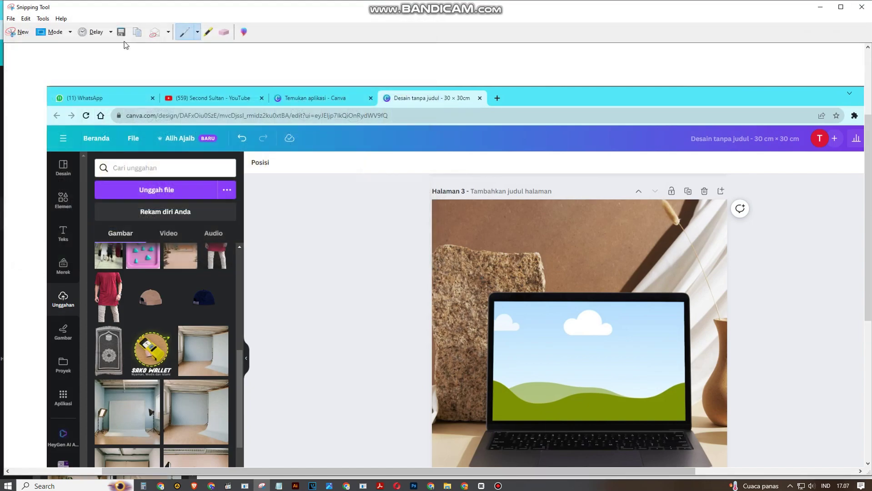
Switch back to the Canva design, upload huyhuih from the Downloads folder and insert it into the laptop mockup's screen on page 3
{"action": "key", "text": "alt+Tab"}
{"action": "left_click", "coordinate": [111, 103]}
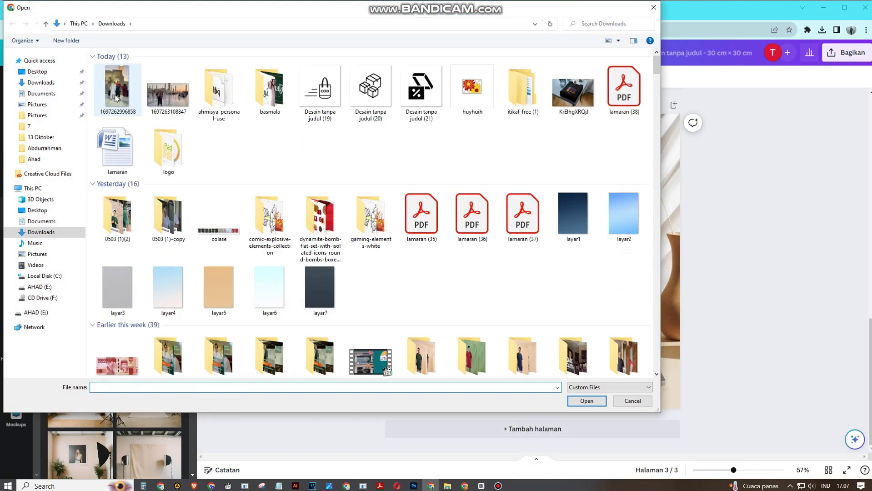
{"action": "double_click", "coordinate": [117, 89]}
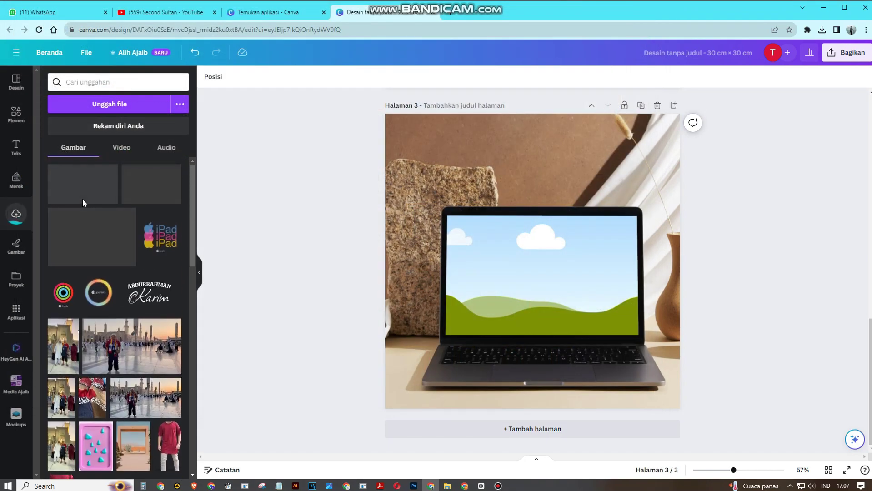
{"action": "left_click", "coordinate": [91, 198]}
{"action": "mouse_move", "coordinate": [589, 271]}
{"action": "left_mouse_down"}
{"action": "mouse_move", "coordinate": [564, 273]}
{"action": "mouse_move", "coordinate": [591, 275]}
{"action": "left_mouse_up"}
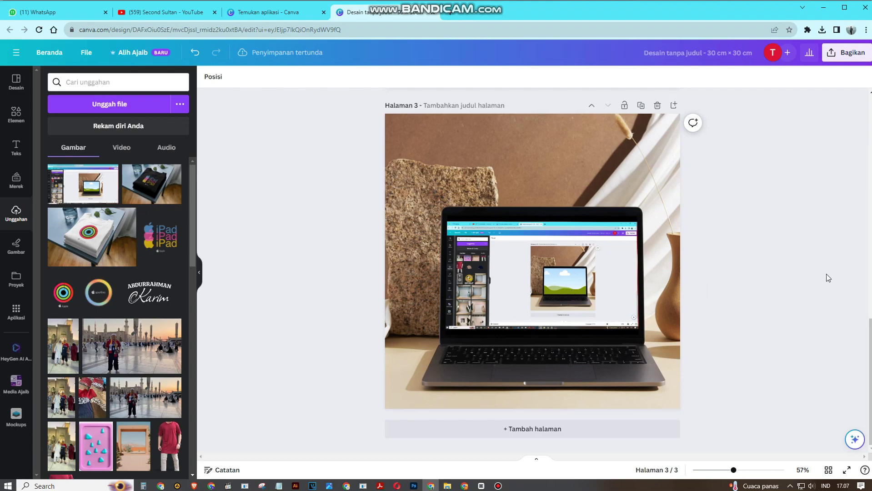
{"action": "left_click", "coordinate": [537, 308]}
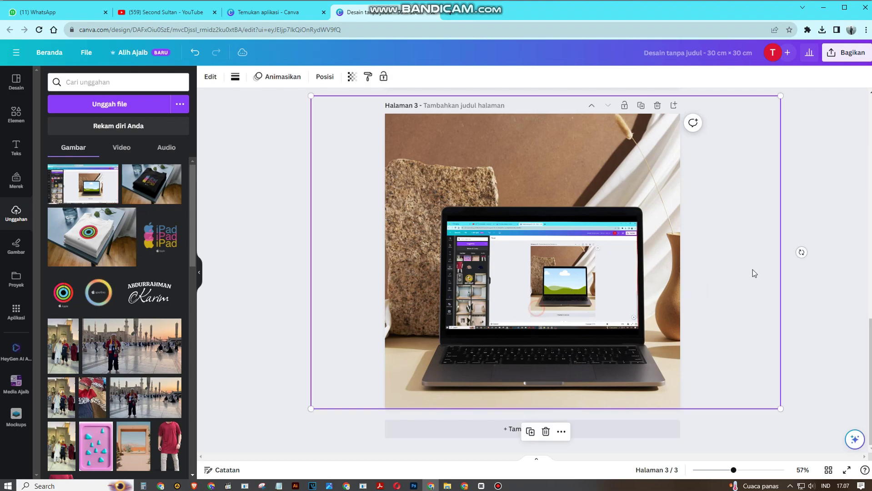
{"action": "left_click", "coordinate": [838, 152]}
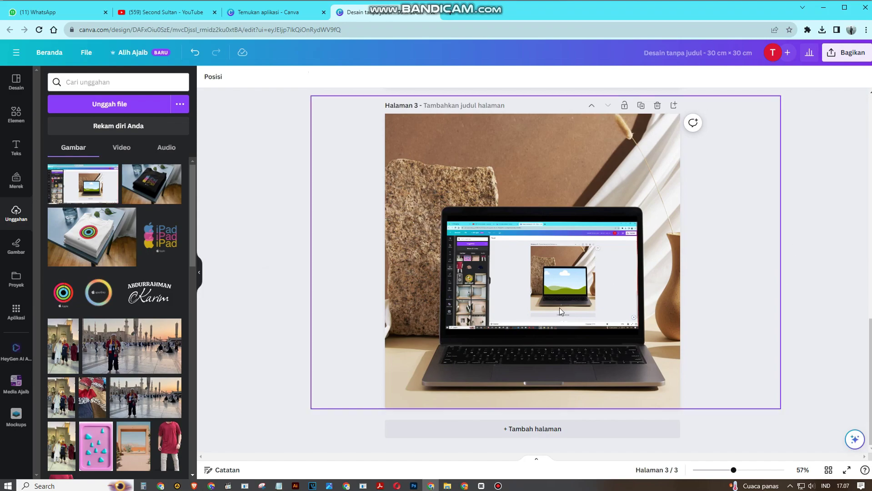
Review the finished mockups on all three pages, from the white and black T-shirts to the laptop on page 3
{"action": "scroll", "coordinate": [769, 305], "scroll_direction": "up", "scroll_amount": 14}
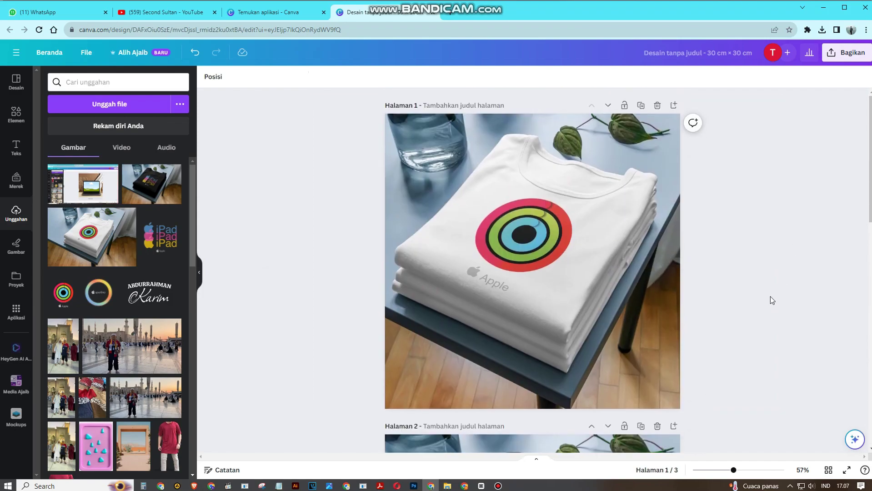
{"action": "scroll", "coordinate": [771, 300], "scroll_direction": "down", "scroll_amount": 8}
{"action": "scroll", "coordinate": [771, 300], "scroll_direction": "down", "scroll_amount": 5}
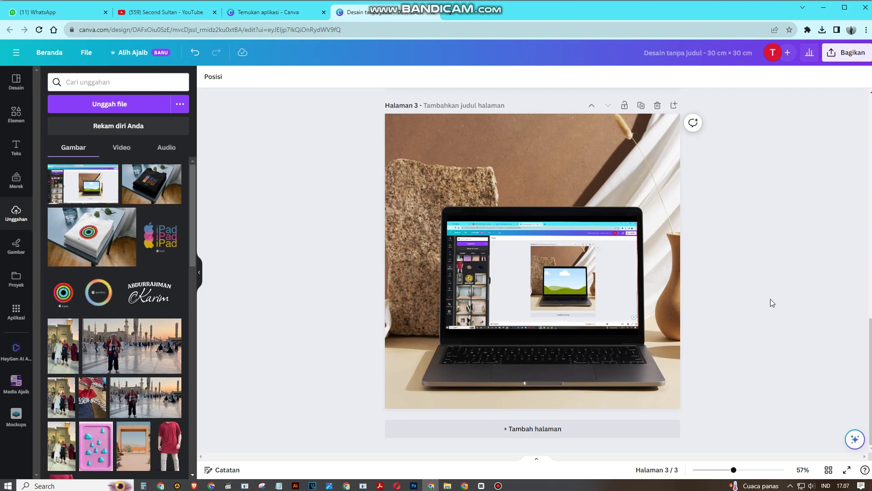
{"action": "scroll", "coordinate": [774, 303], "scroll_direction": "up", "scroll_amount": 12}
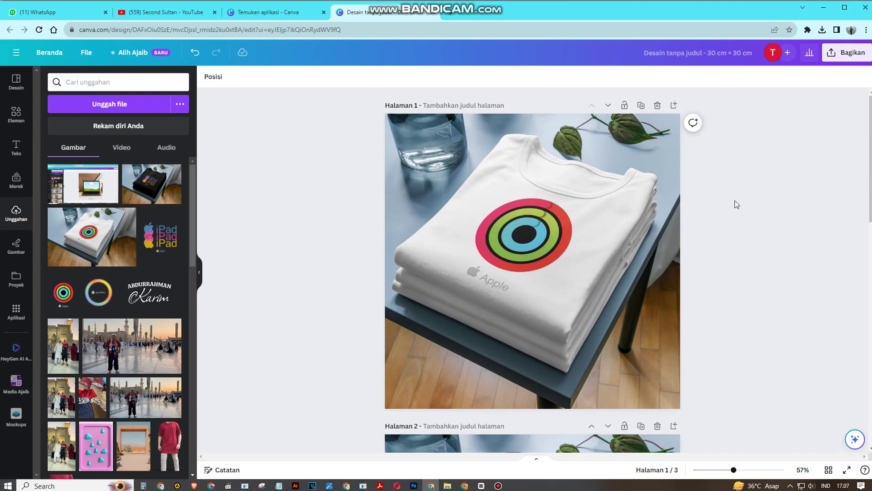
{"action": "scroll", "coordinate": [743, 197], "scroll_direction": "down", "scroll_amount": 5}
{"action": "scroll", "coordinate": [743, 197], "scroll_direction": "down", "scroll_amount": 5}
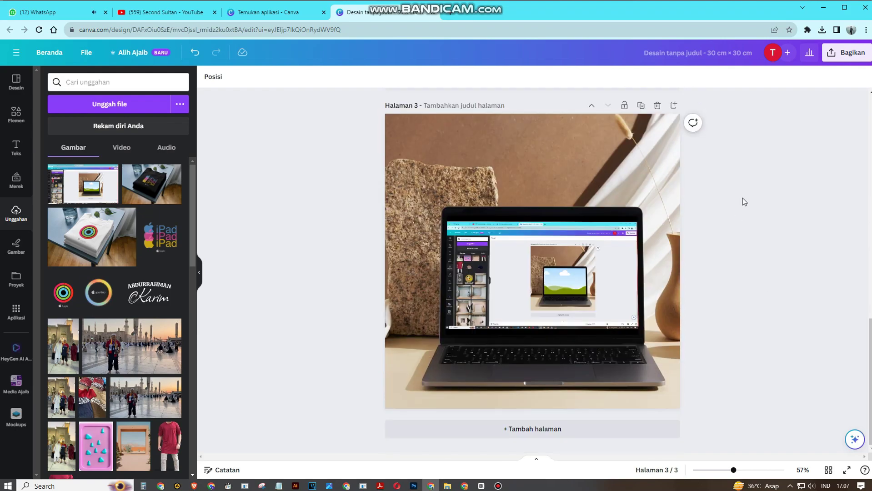
{"action": "scroll", "coordinate": [742, 275], "scroll_direction": "up", "scroll_amount": 10}
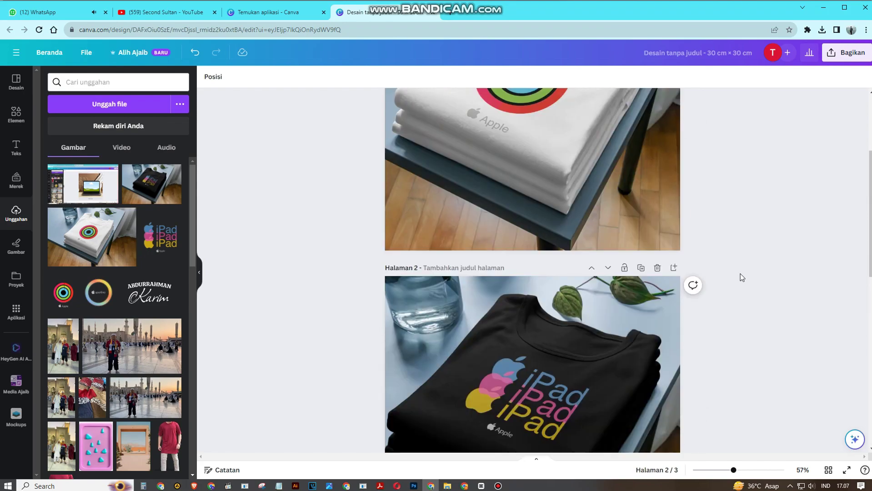
{"action": "scroll", "coordinate": [740, 275], "scroll_direction": "down", "scroll_amount": 10}
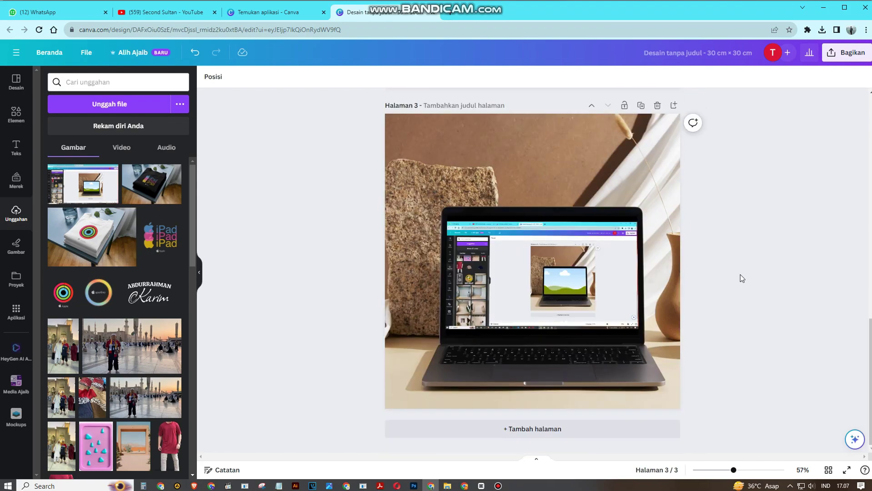